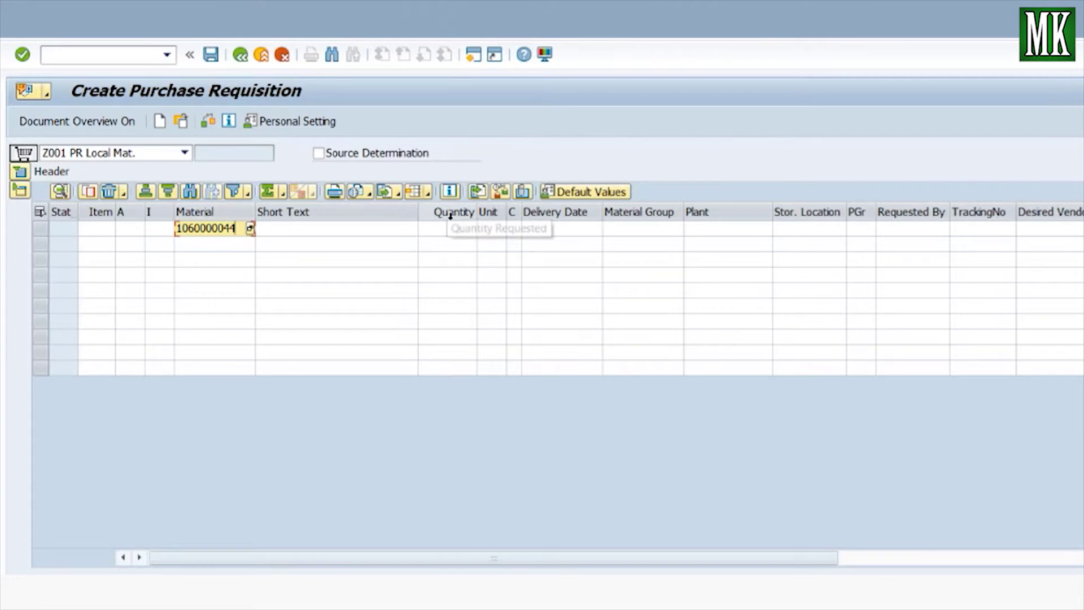
# Step: Fill the first item line with 5 PC, plant 1000, location AS00, requester IT, tracking 123
pyautogui.click(436, 228)
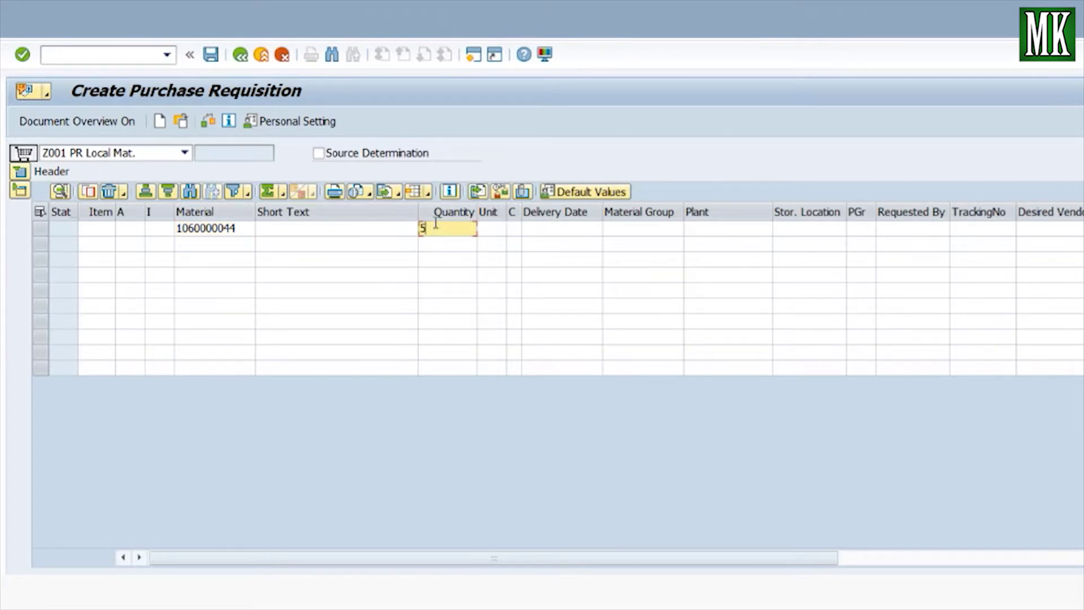
pyautogui.click(491, 228)
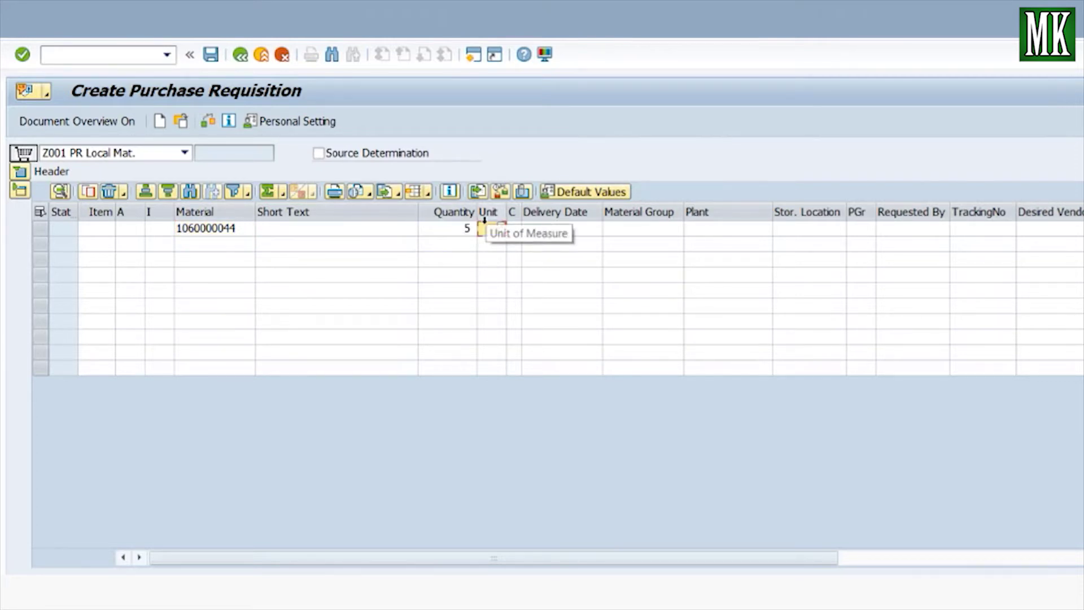
pyautogui.write('PC')
pyautogui.click(738, 230)
pyautogui.write('1000')
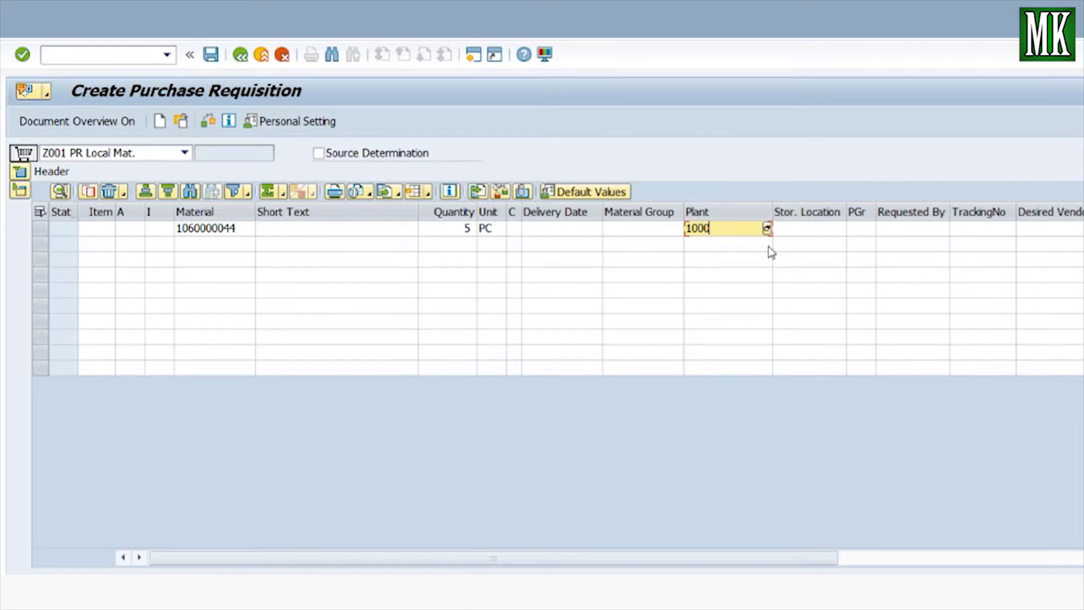
pyautogui.click(813, 231)
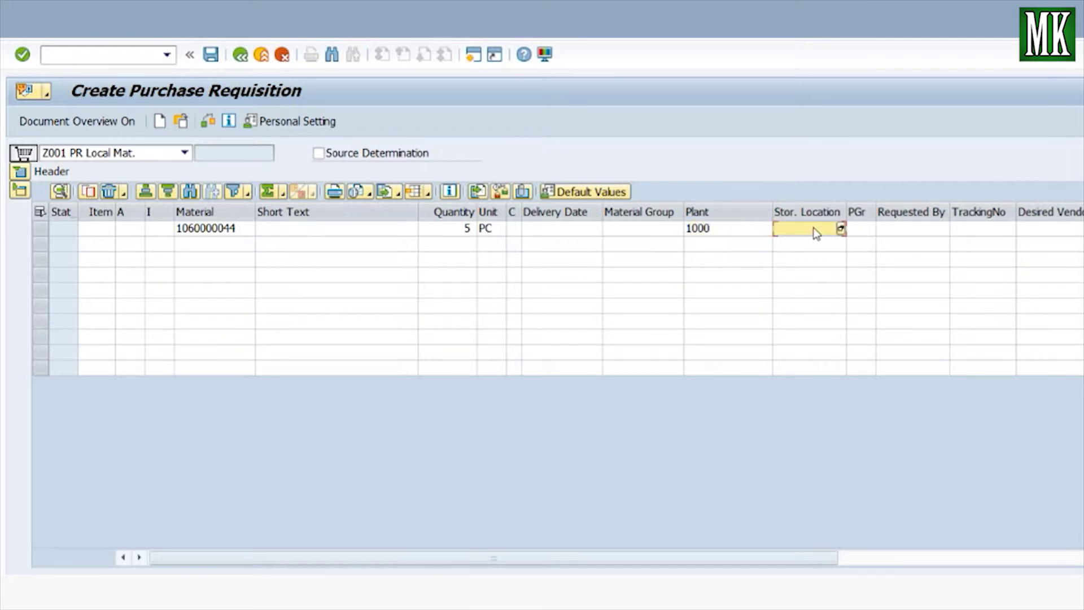
pyautogui.write('AS00')
pyautogui.click(909, 229)
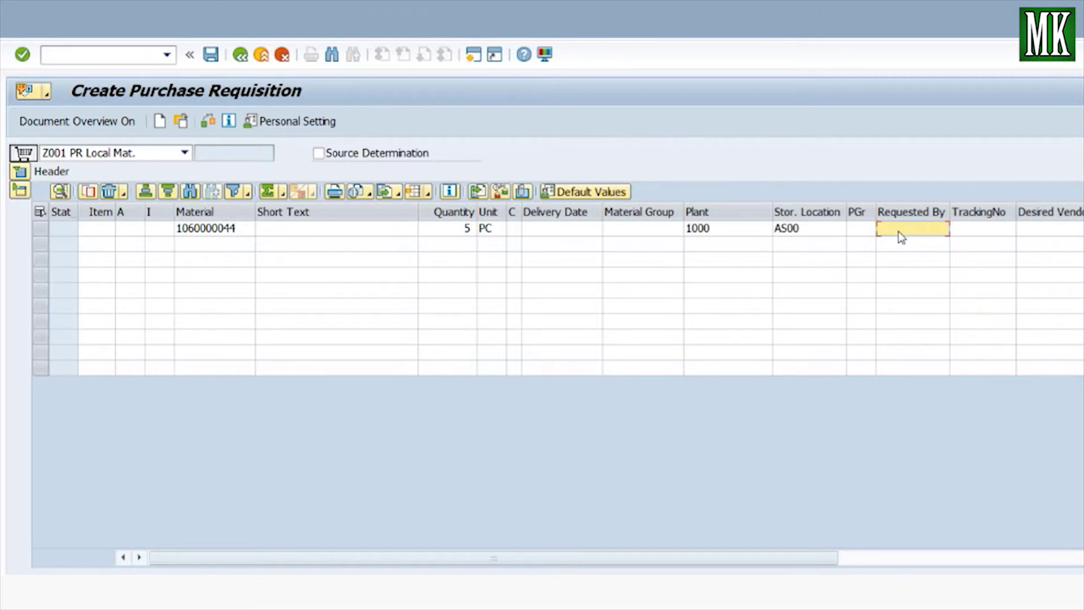
pyautogui.write('IT')
pyautogui.click(979, 229)
pyautogui.write('123')
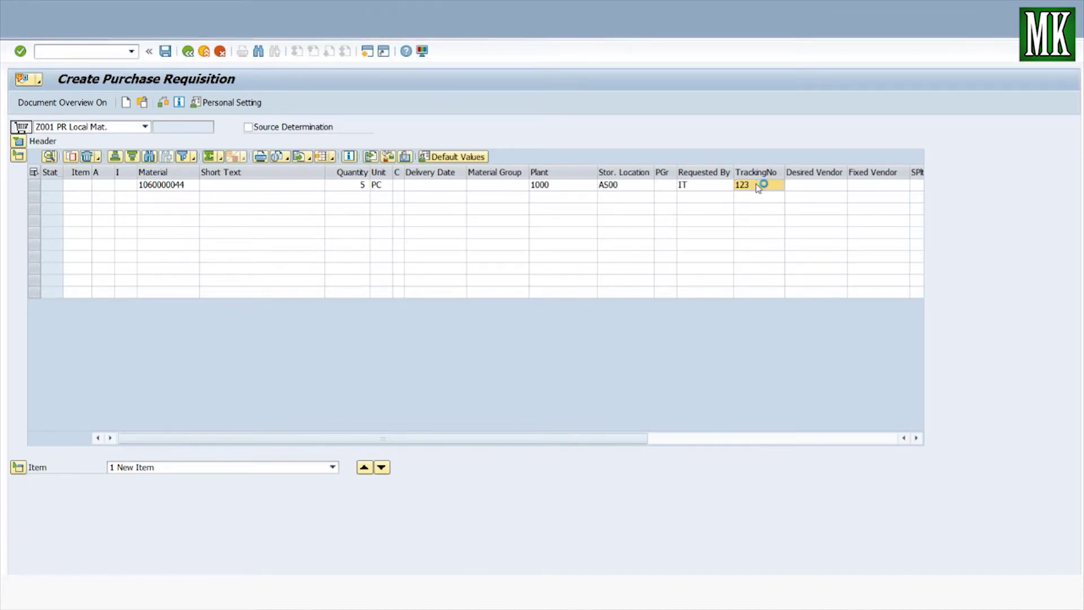
pyautogui.press('Return')
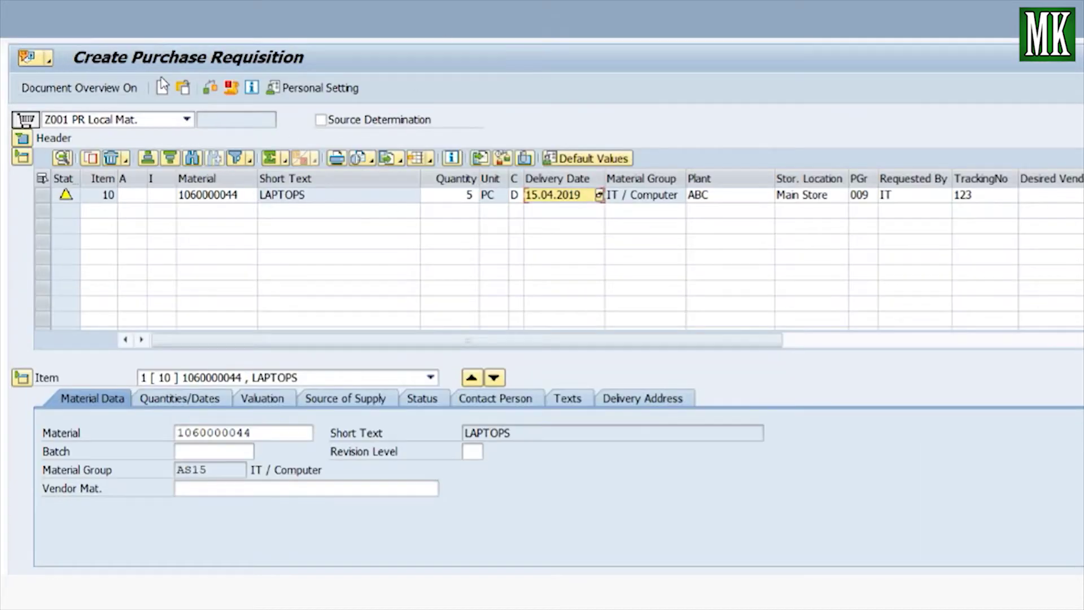
# Step: Check the laptop requisition for errors and save it
pyautogui.click(210, 90)
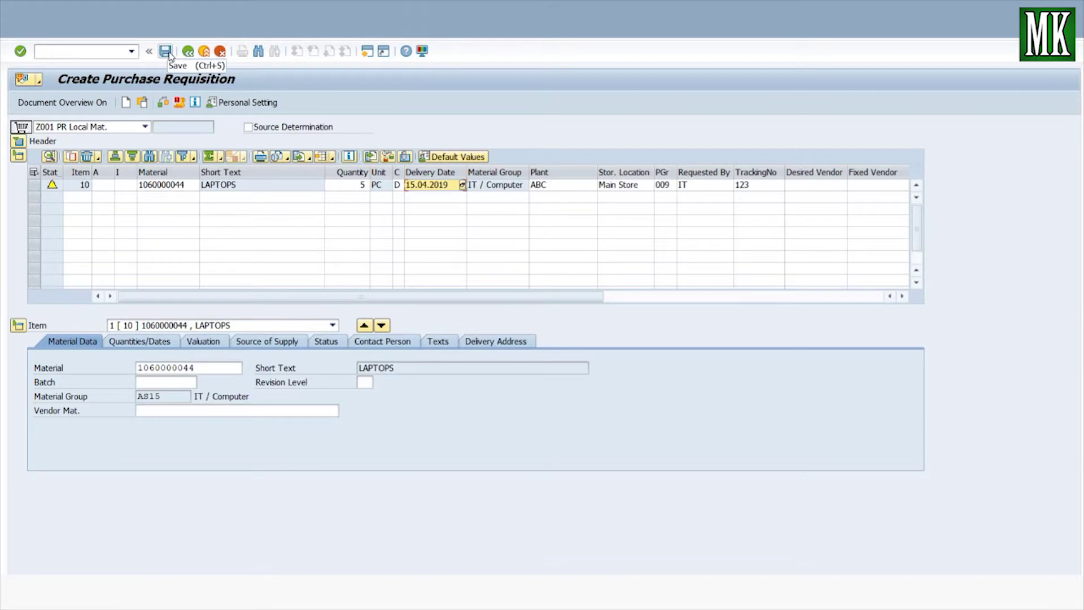
pyautogui.click(168, 53)
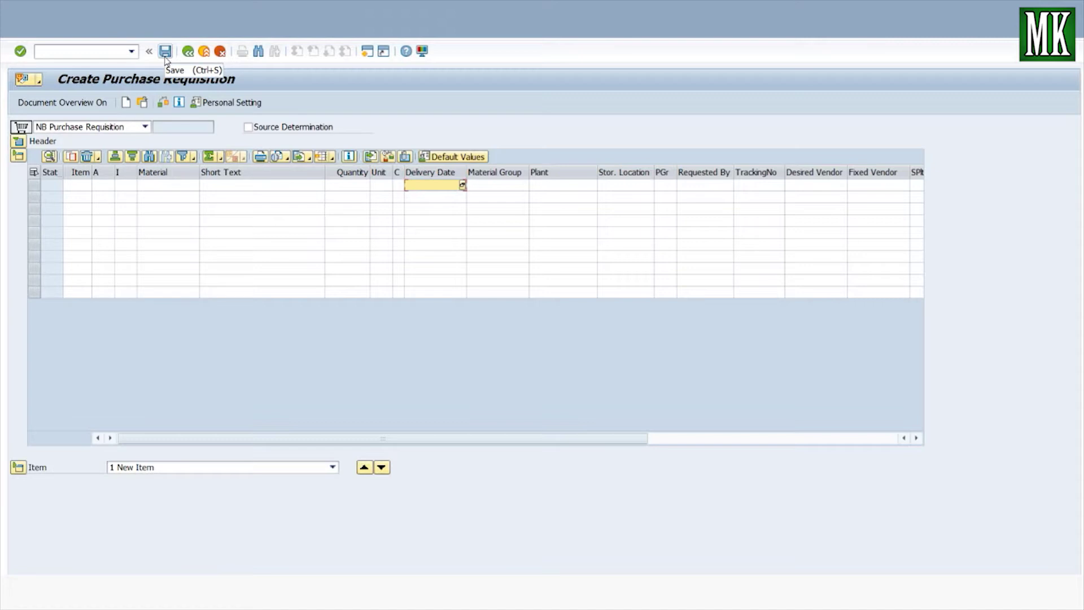
# Step: Return to the main menu with /n, start ME21N and switch on the document overview
pyautogui.click(100, 54)
pyautogui.write('/n')
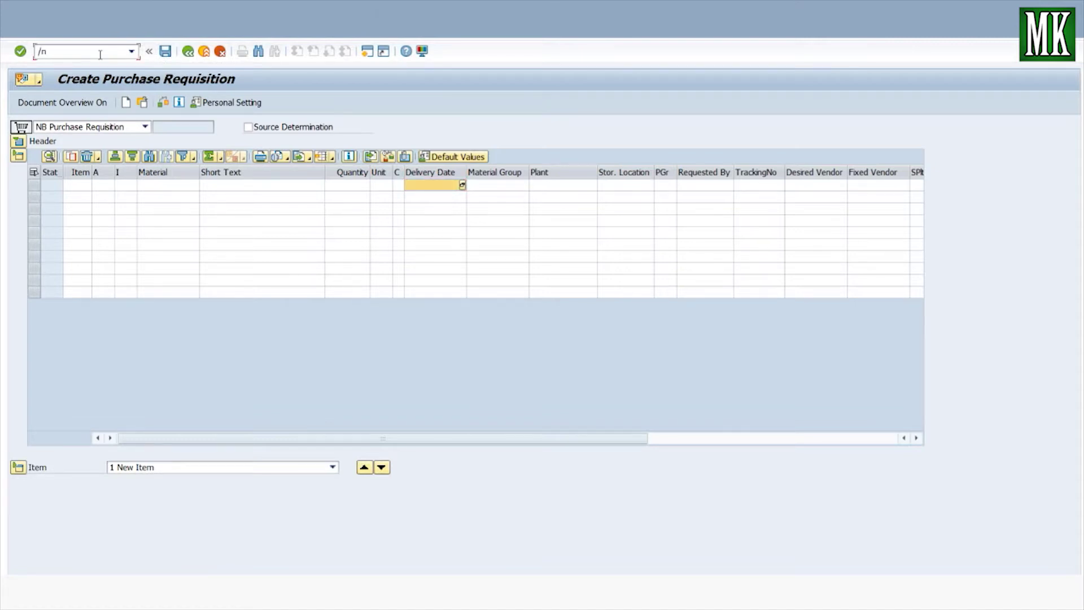
pyautogui.press('Return')
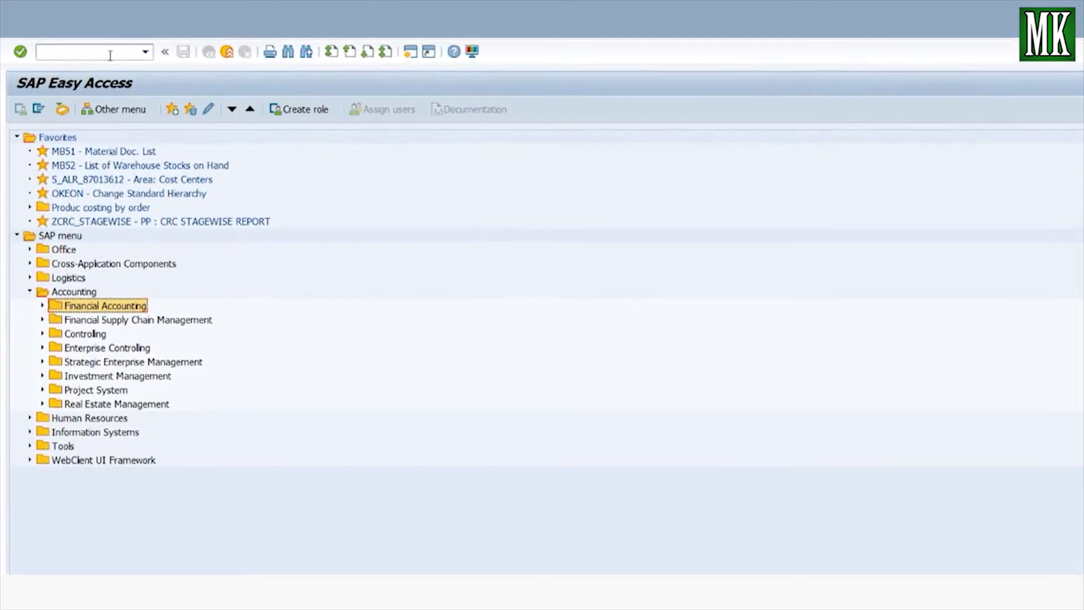
pyautogui.click(97, 53)
pyautogui.write('me21n')
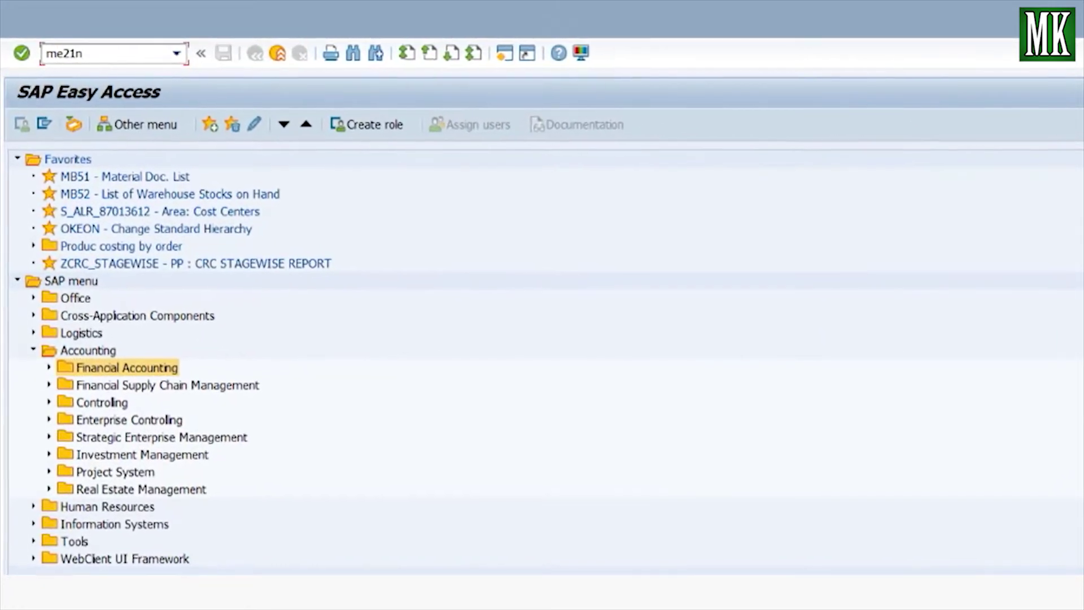
pyautogui.press('Return')
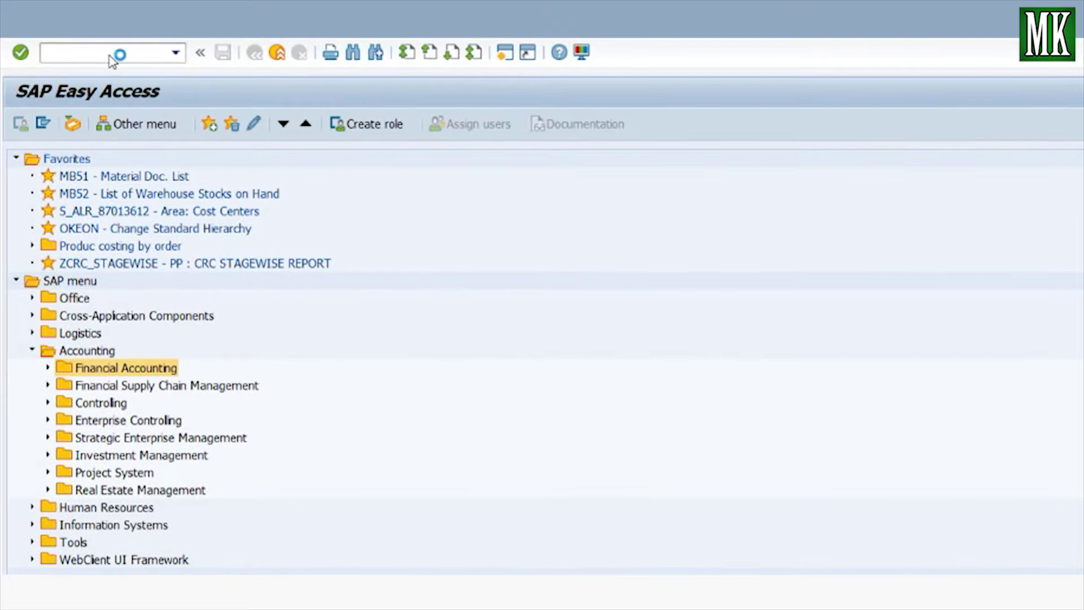
pyautogui.click(62, 126)
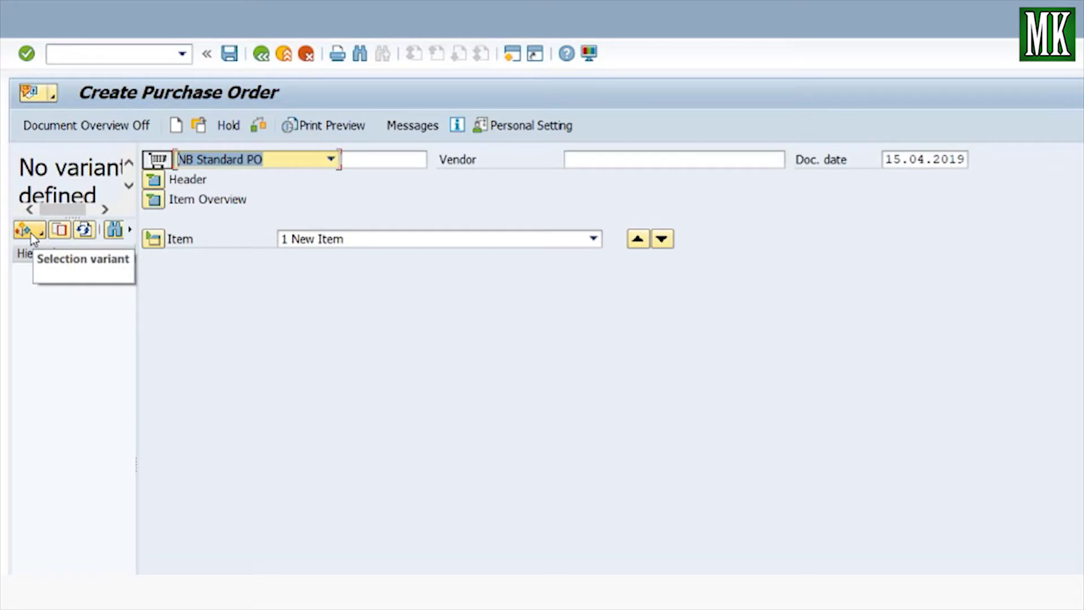
pyautogui.click(32, 233)
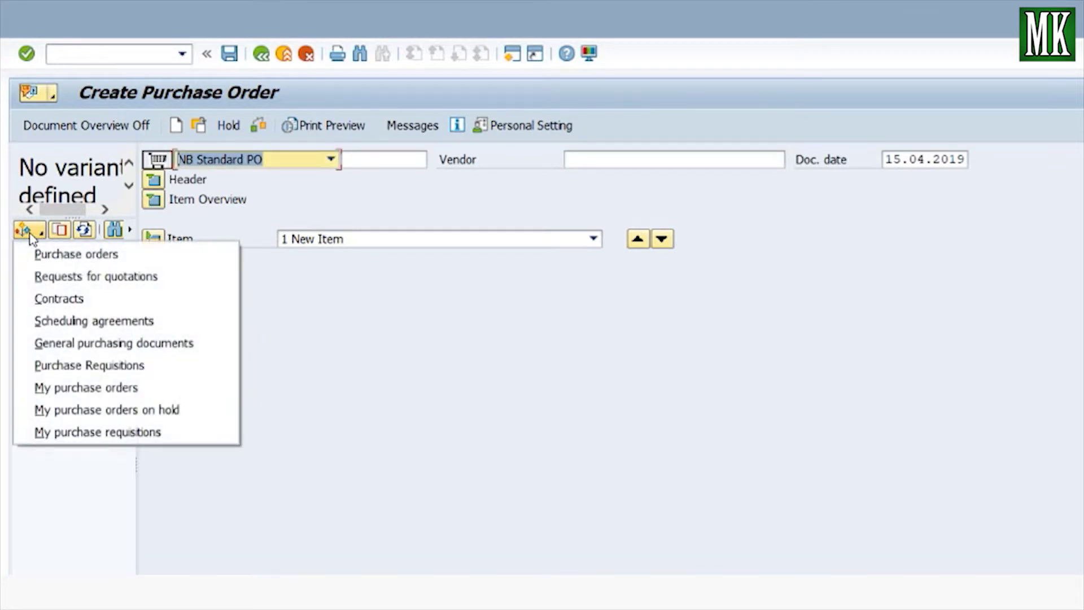
pyautogui.click(84, 435)
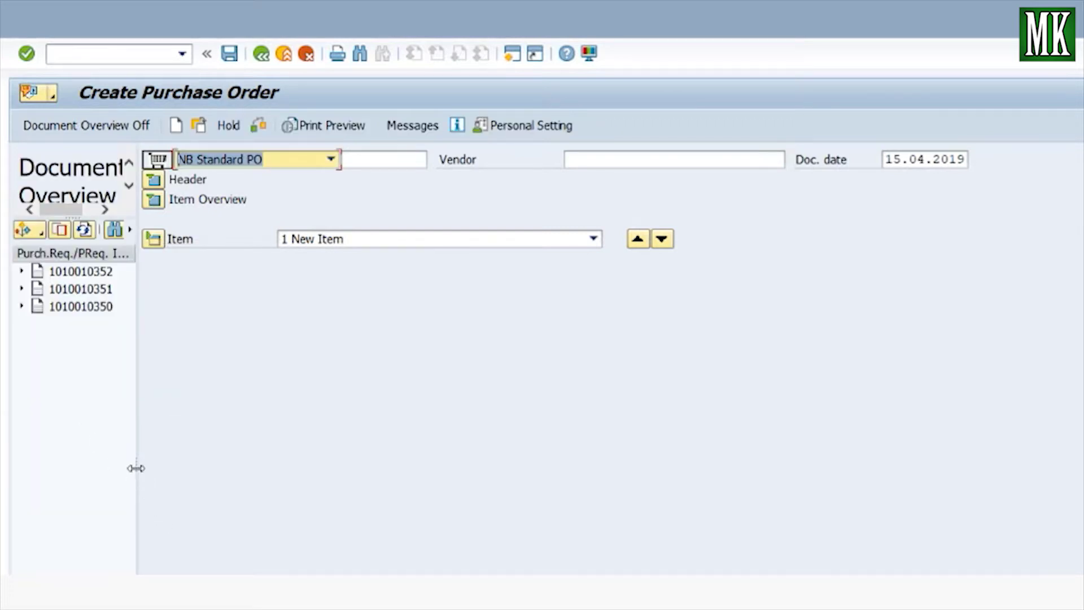
pyautogui.moveTo(136, 468); pyautogui.dragTo(214, 468)
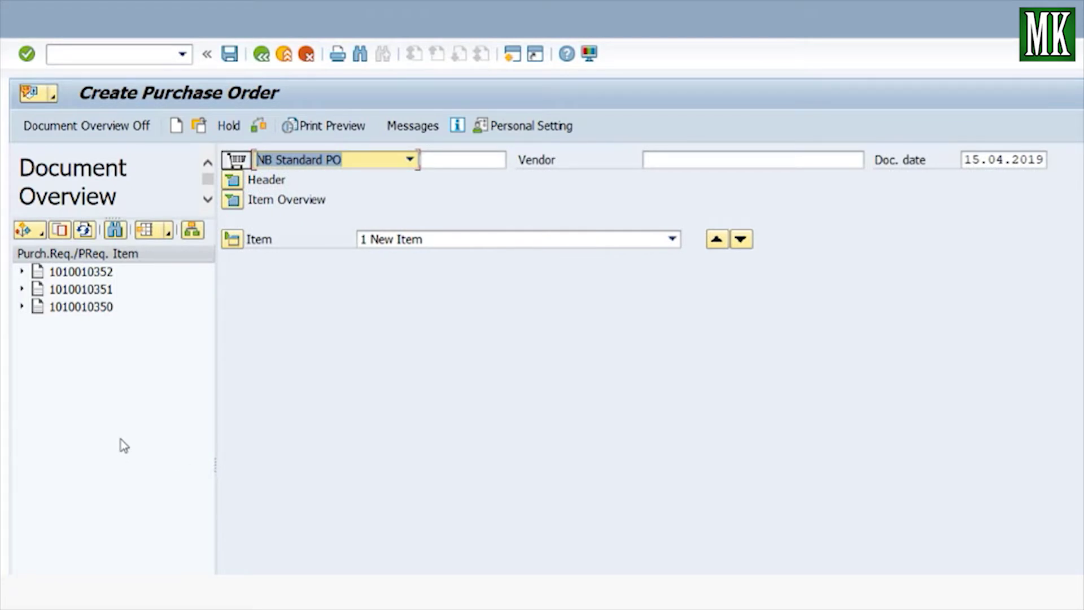
pyautogui.moveTo(85, 272); pyautogui.dragTo(246, 164)
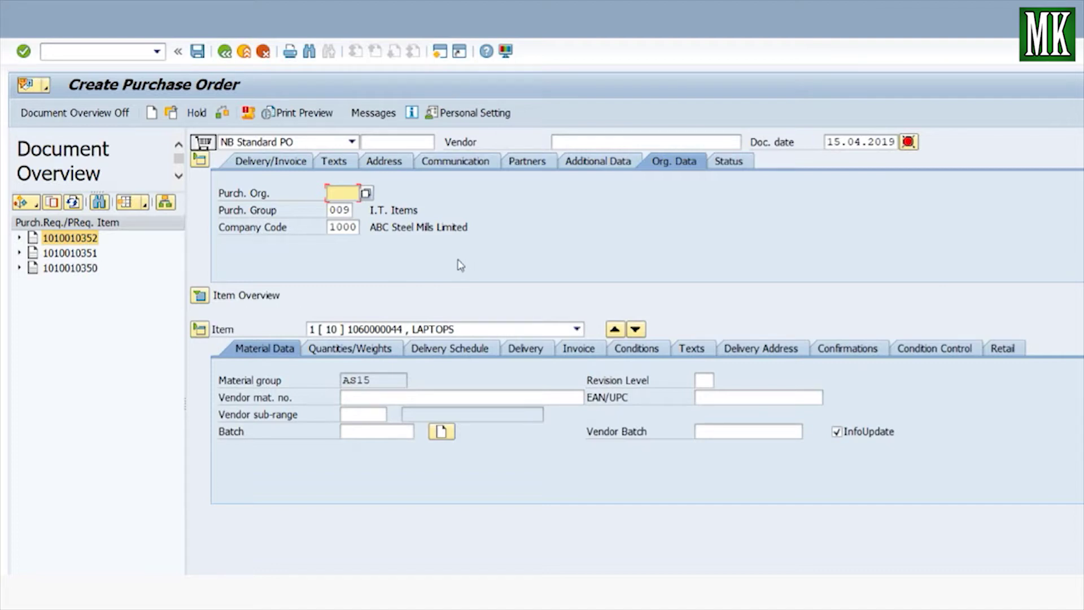
# Step: Pick purchasing org AS02, vendor 100000 and payment terms 0001, then expand the items
pyautogui.click(365, 193)
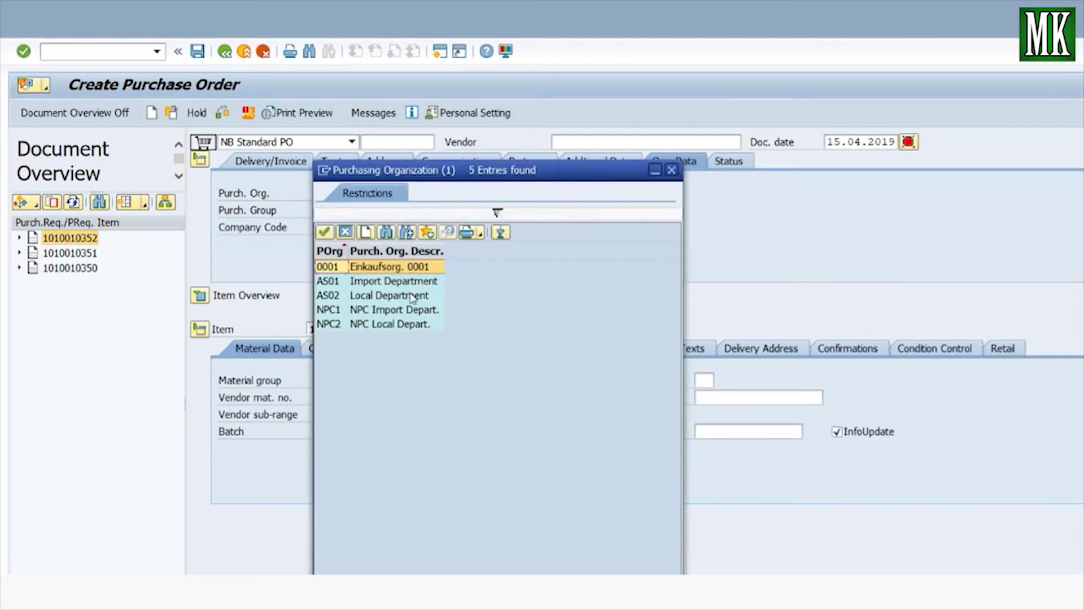
pyautogui.click(405, 299)
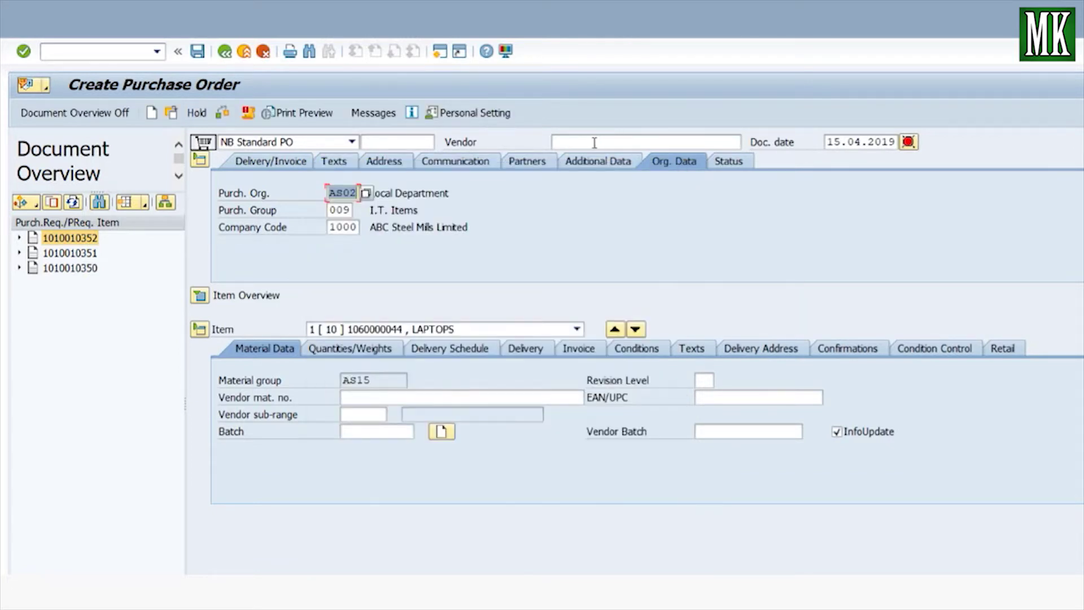
pyautogui.click(591, 142)
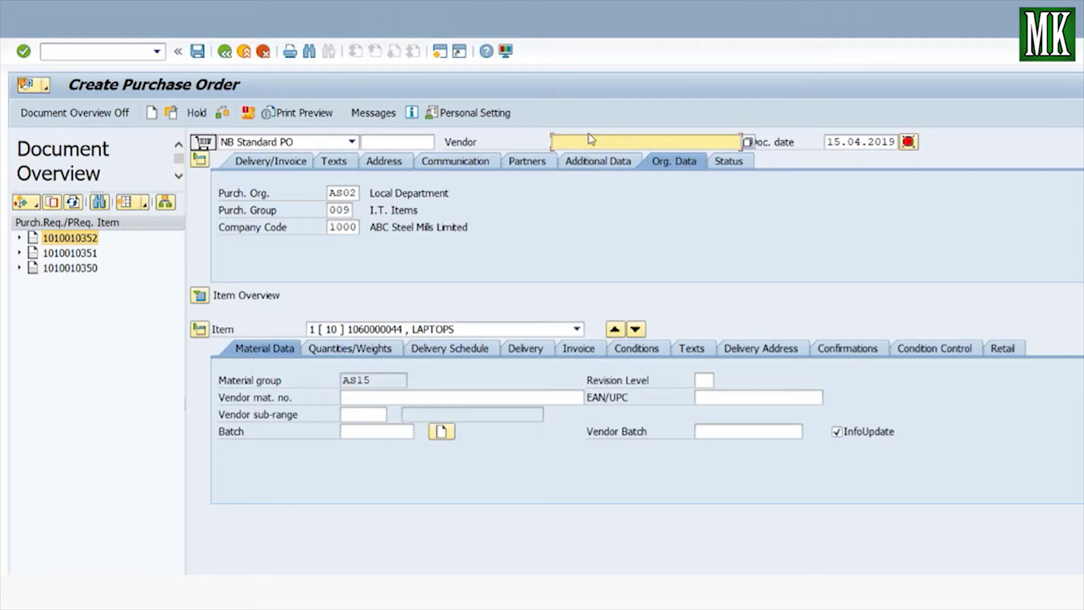
pyautogui.write('100000')
pyautogui.press('Return')
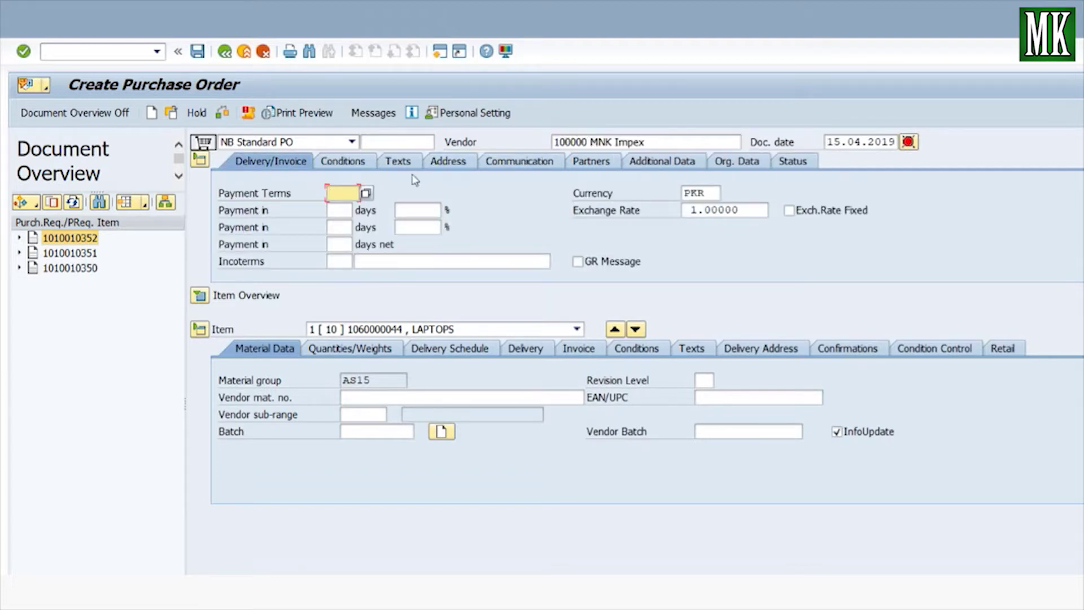
pyautogui.click(366, 193)
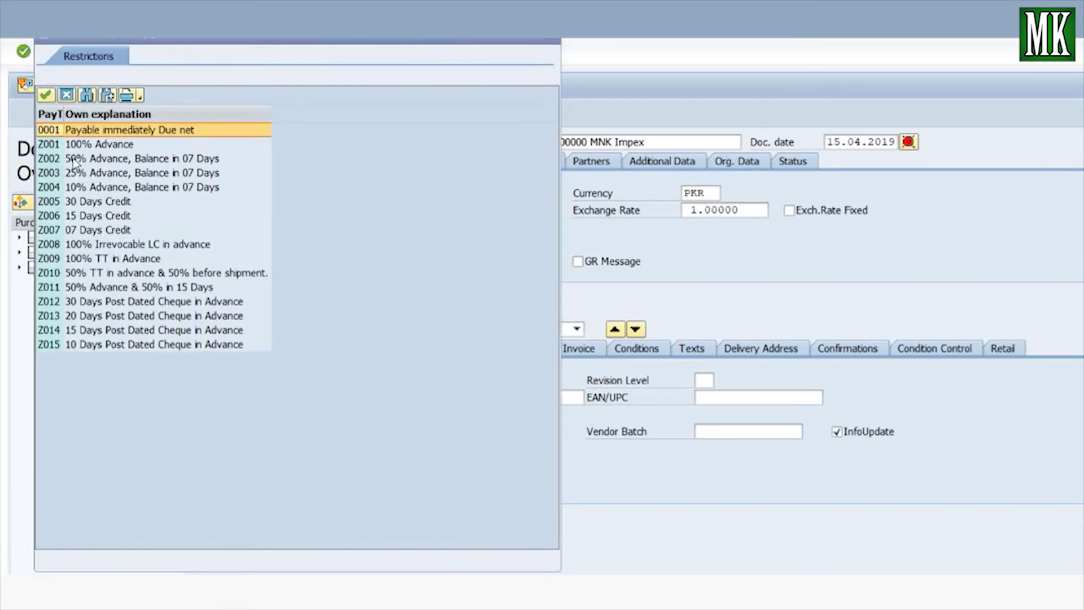
pyautogui.doubleClick(141, 132)
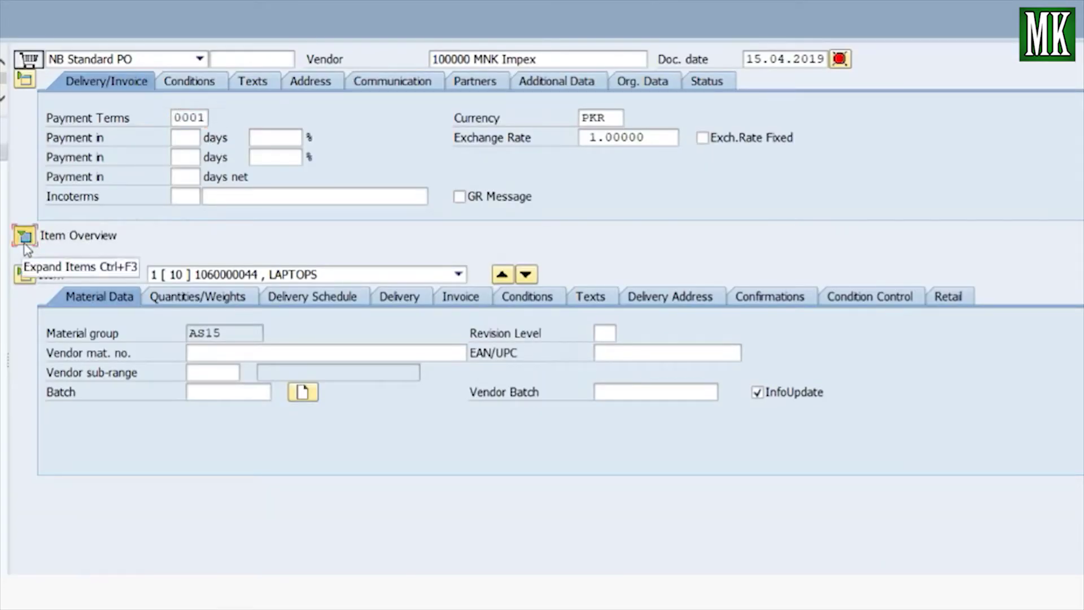
pyautogui.hotkey('ctrl', 'F3')
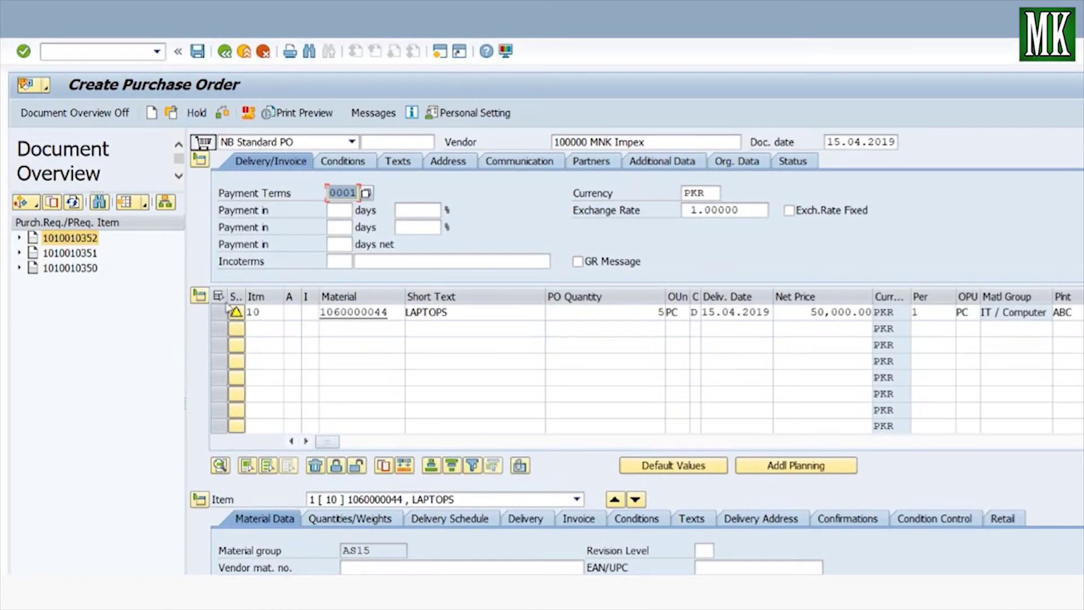
pyautogui.click(222, 115)
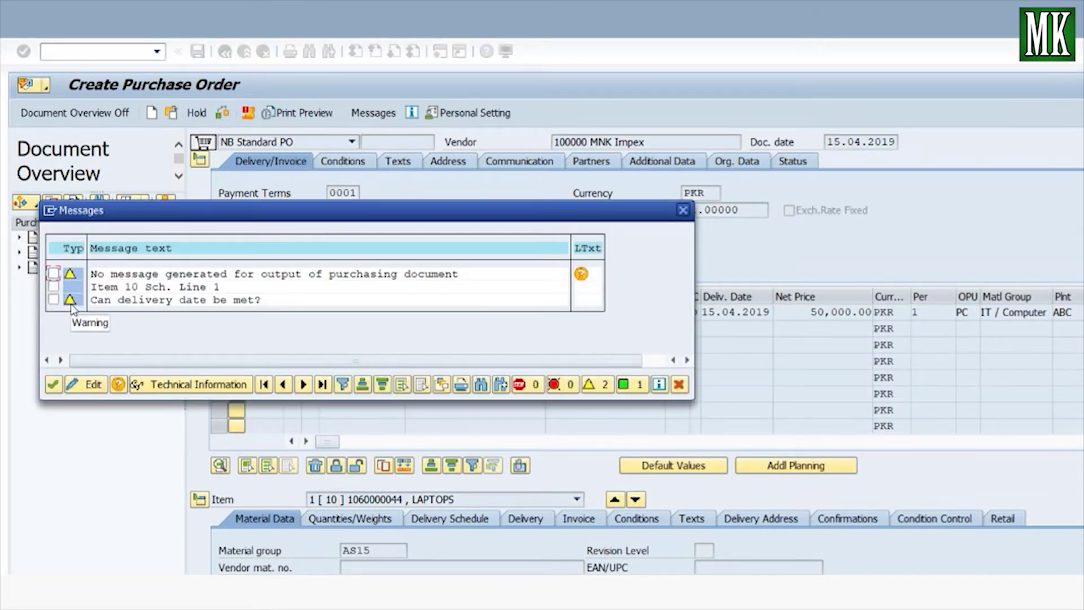
pyautogui.click(53, 384)
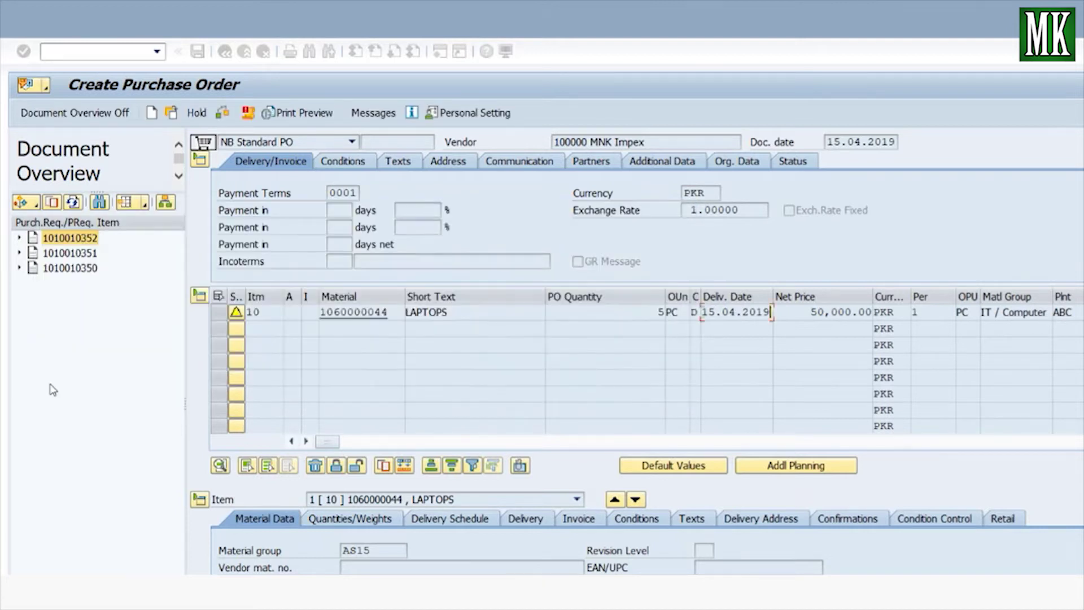
pyautogui.click(197, 52)
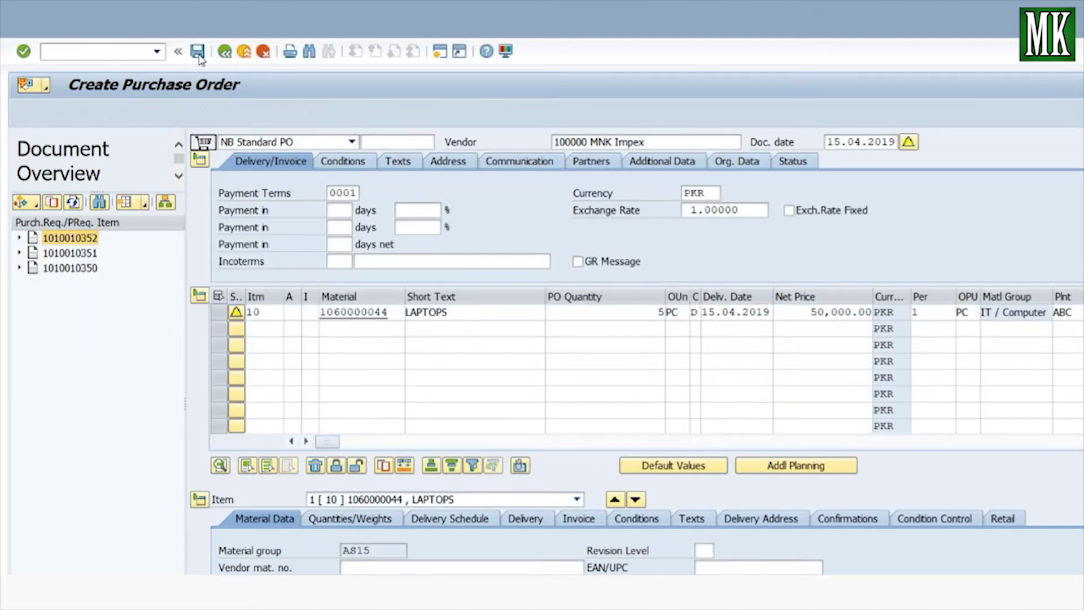
pyautogui.click(269, 320)
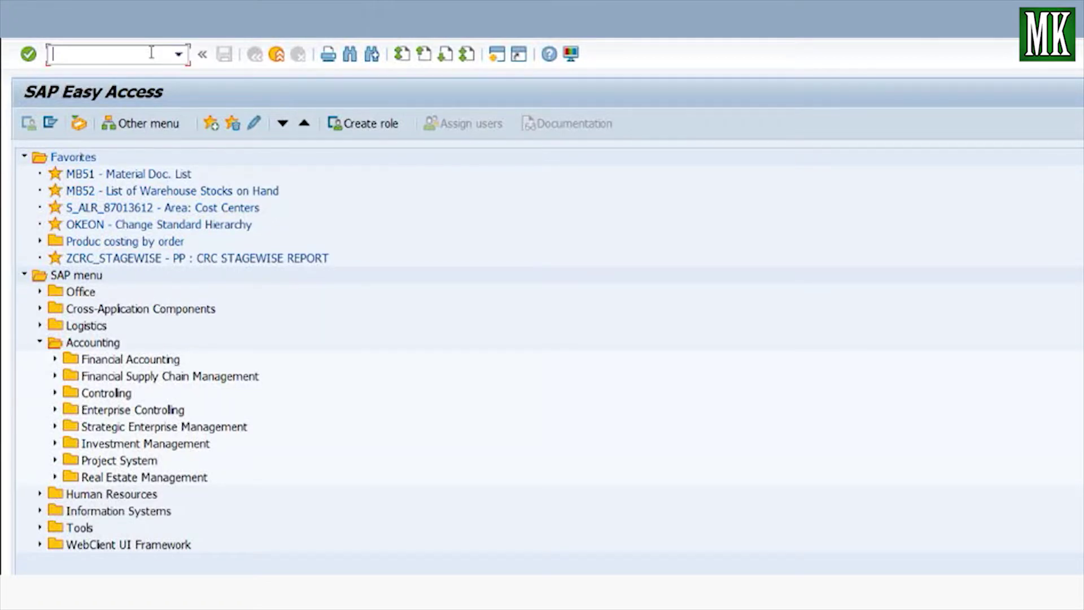
pyautogui.write('migo')
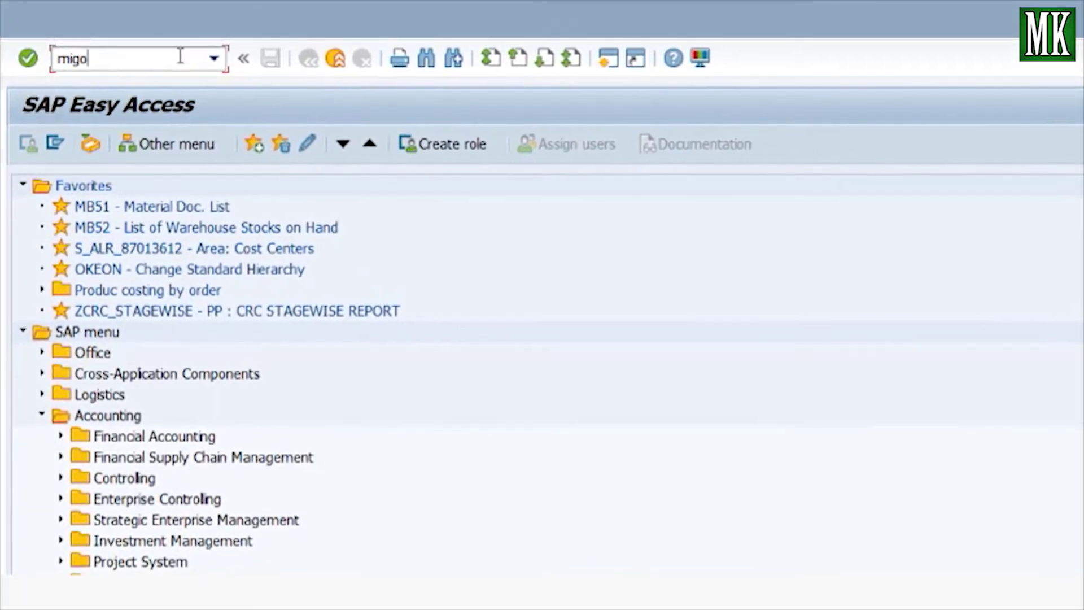
pyautogui.press('Return')
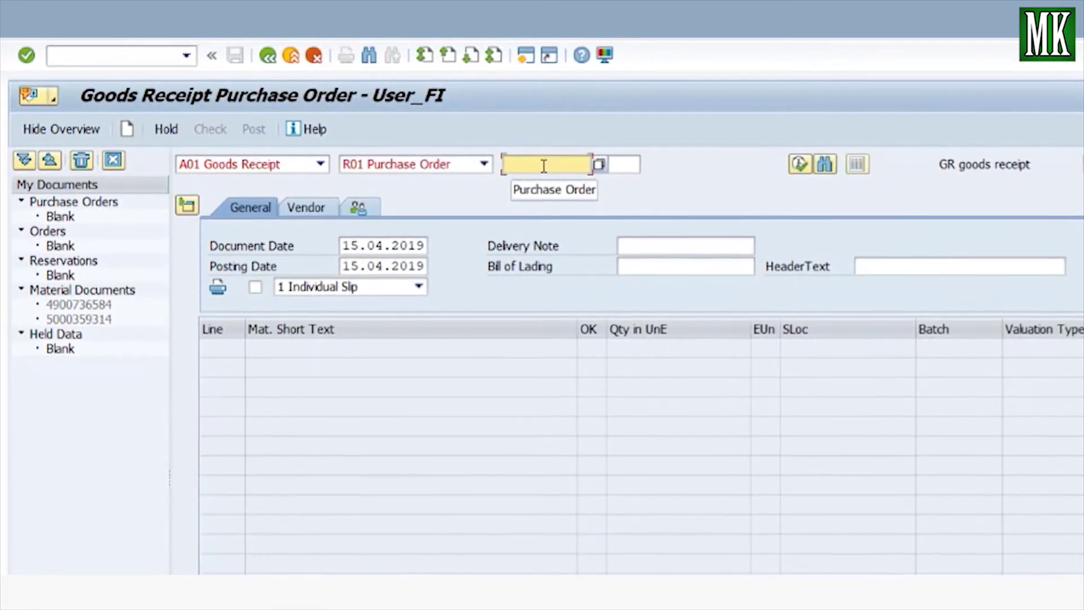
pyautogui.hotkey('ctrl', 'v')
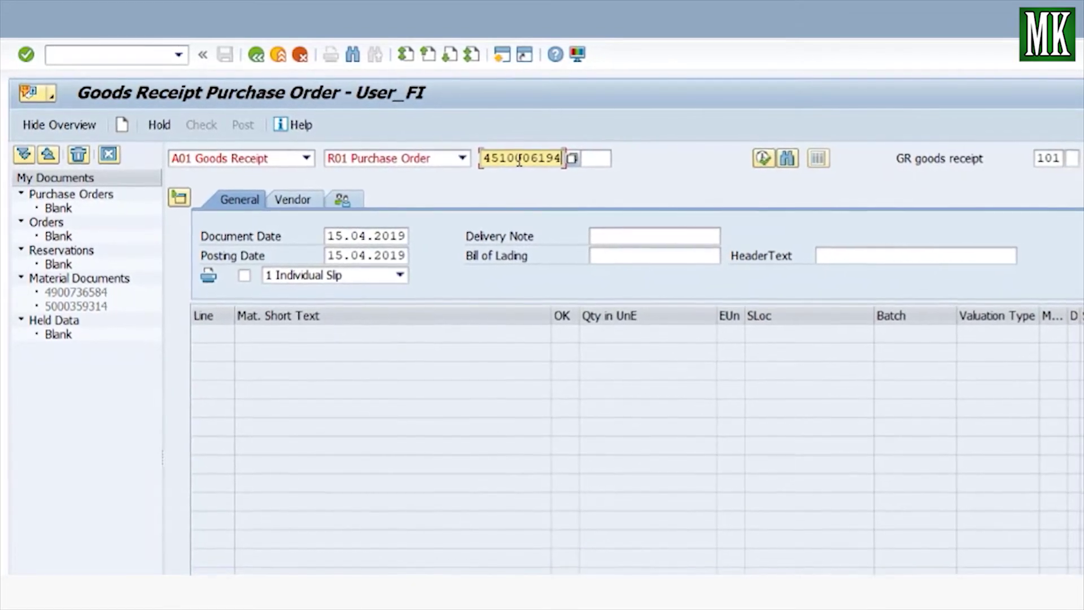
pyautogui.press('Return')
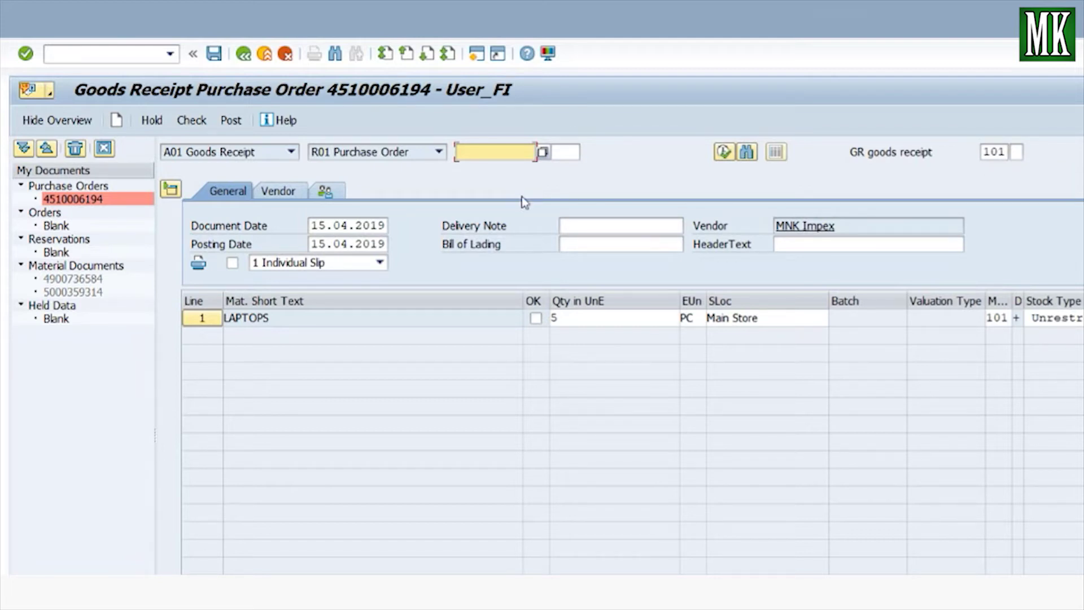
# Step: Mark the LAPTOPS line OK, then check and post the goods receipt
pyautogui.click(535, 318)
pyautogui.click(192, 120)
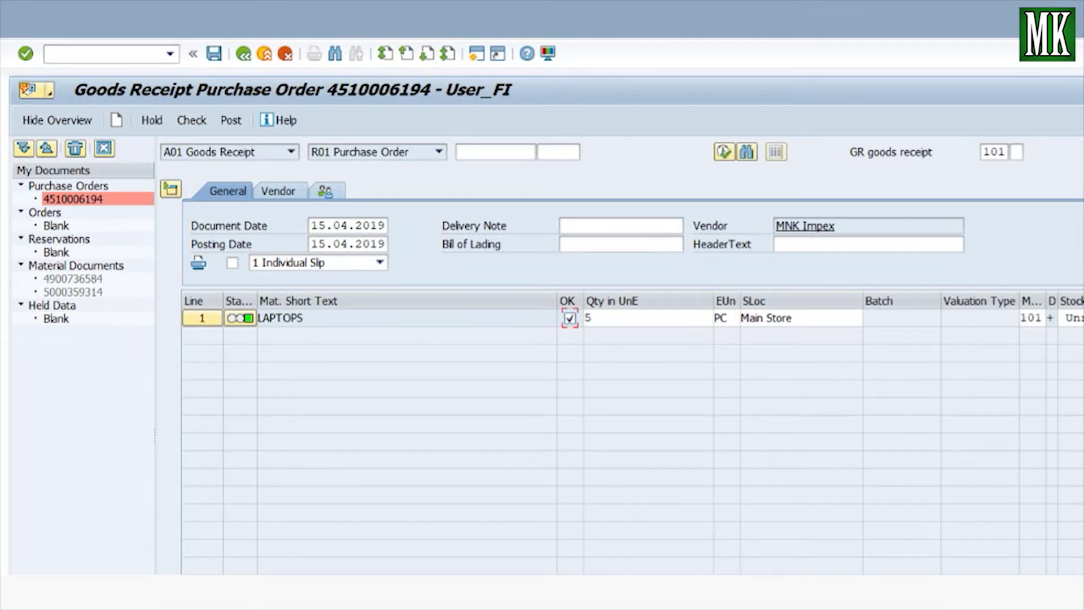
pyautogui.click(234, 125)
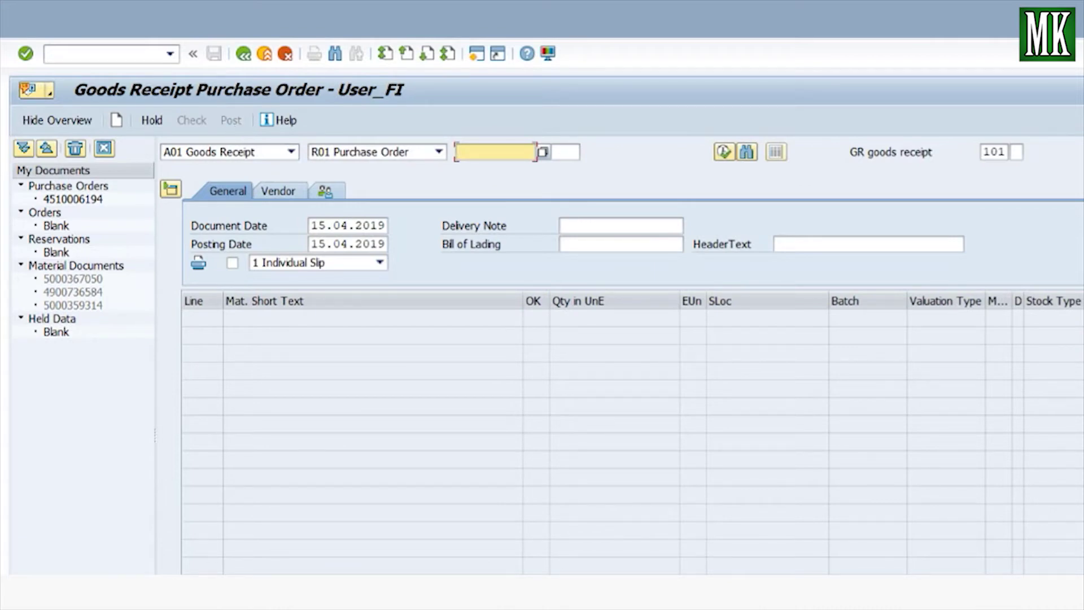
pyautogui.click(110, 55)
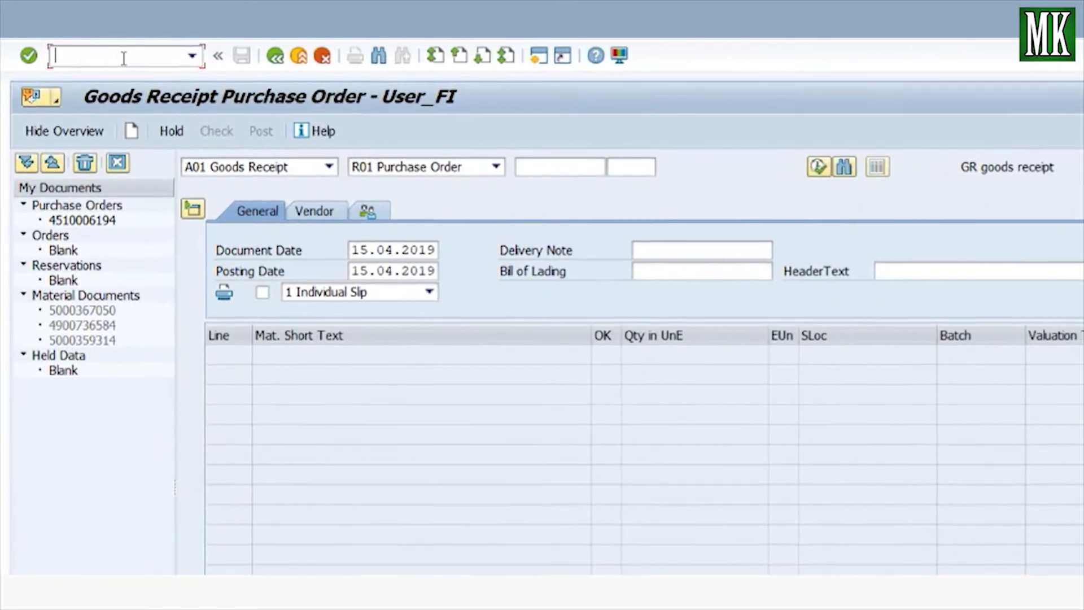
pyautogui.write('/n')
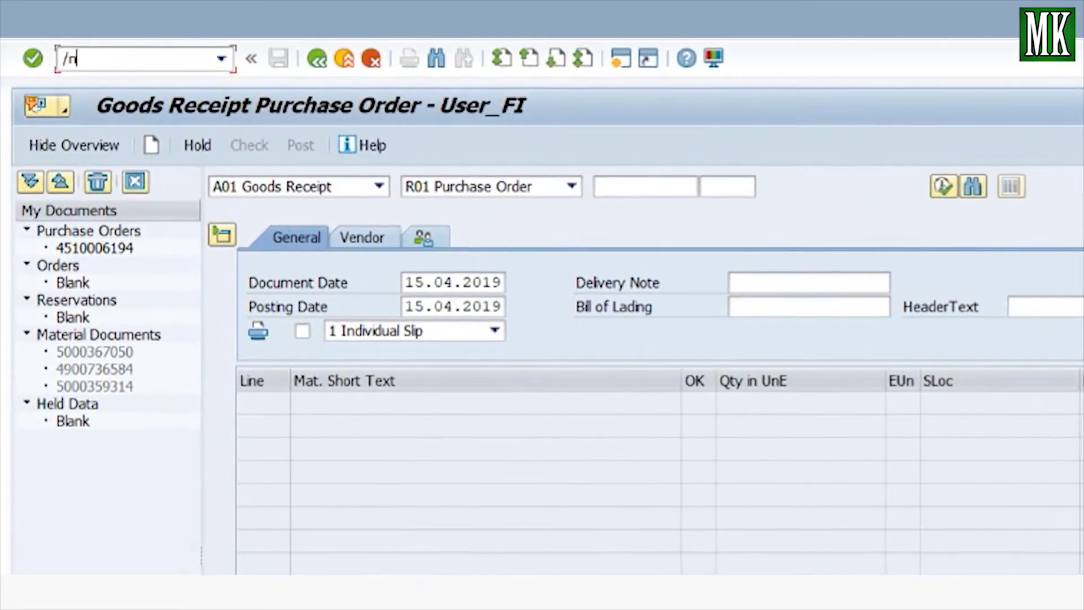
pyautogui.write('me23n')
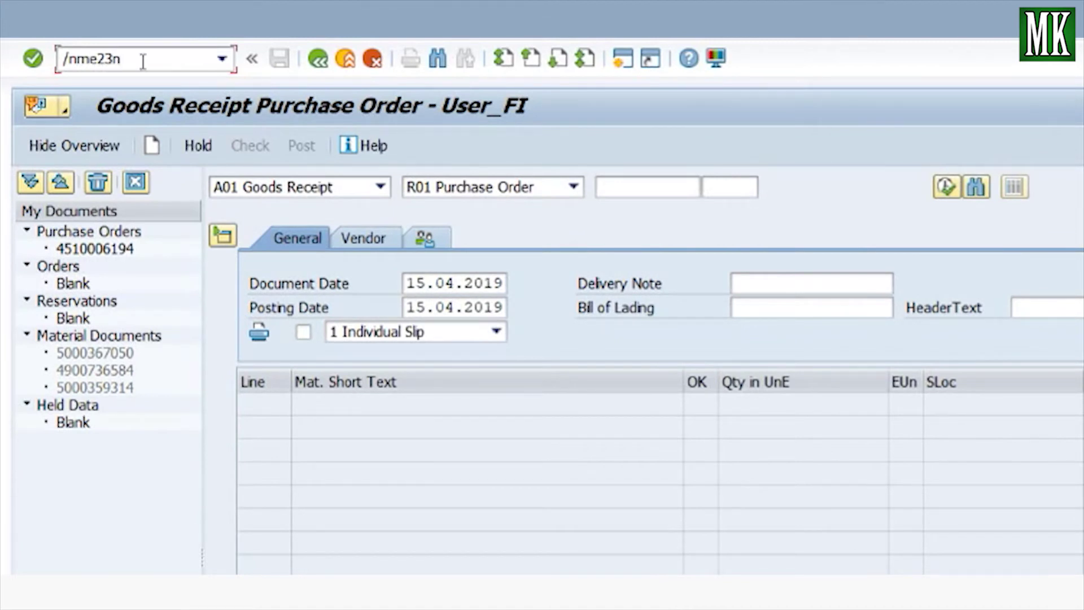
pyautogui.press('Return')
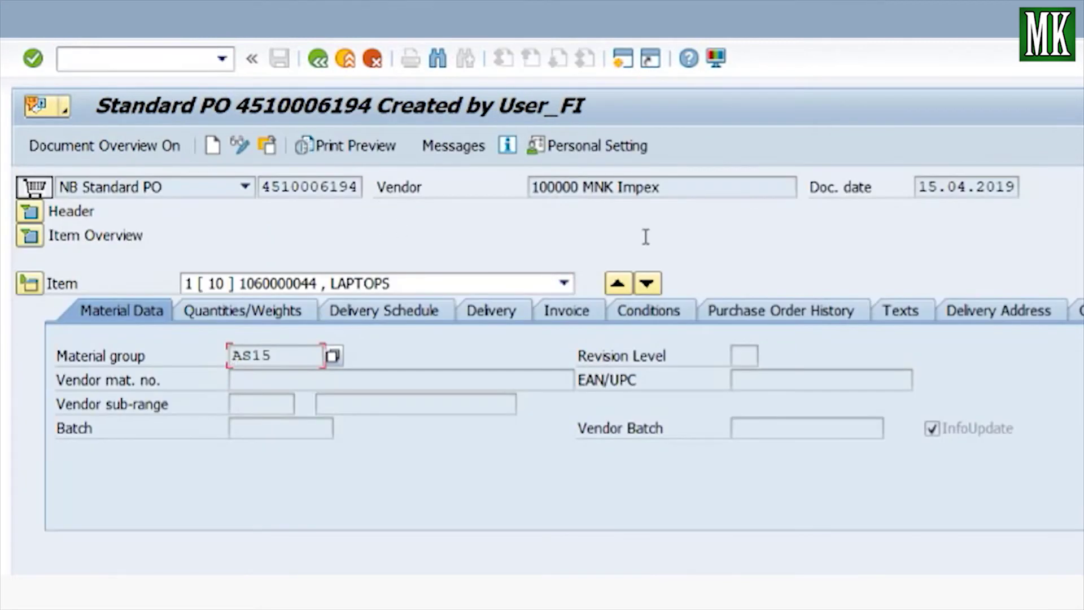
pyautogui.click(788, 311)
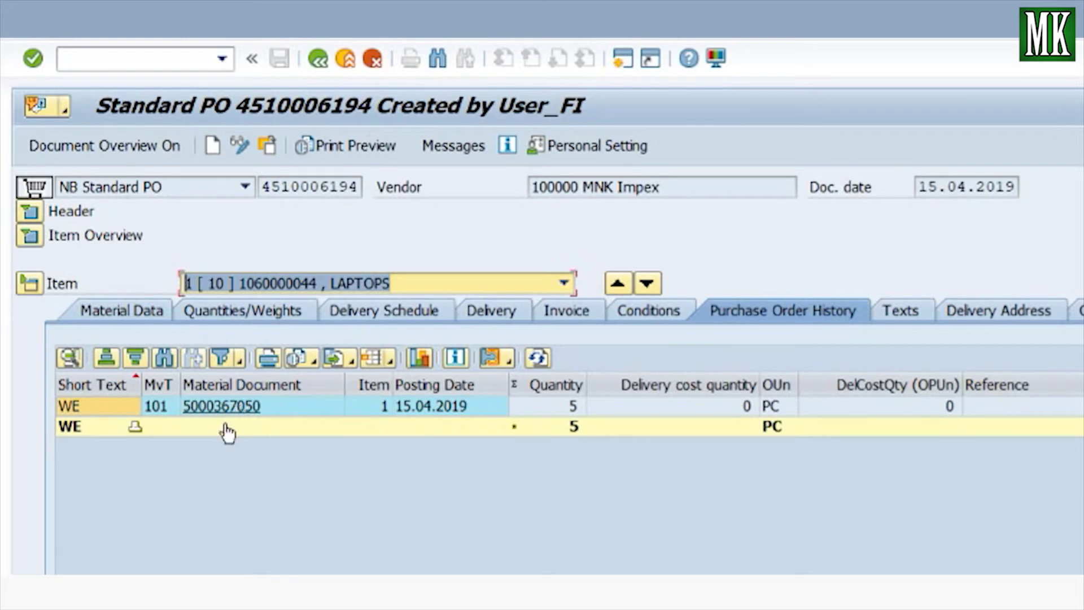
pyautogui.click(247, 416)
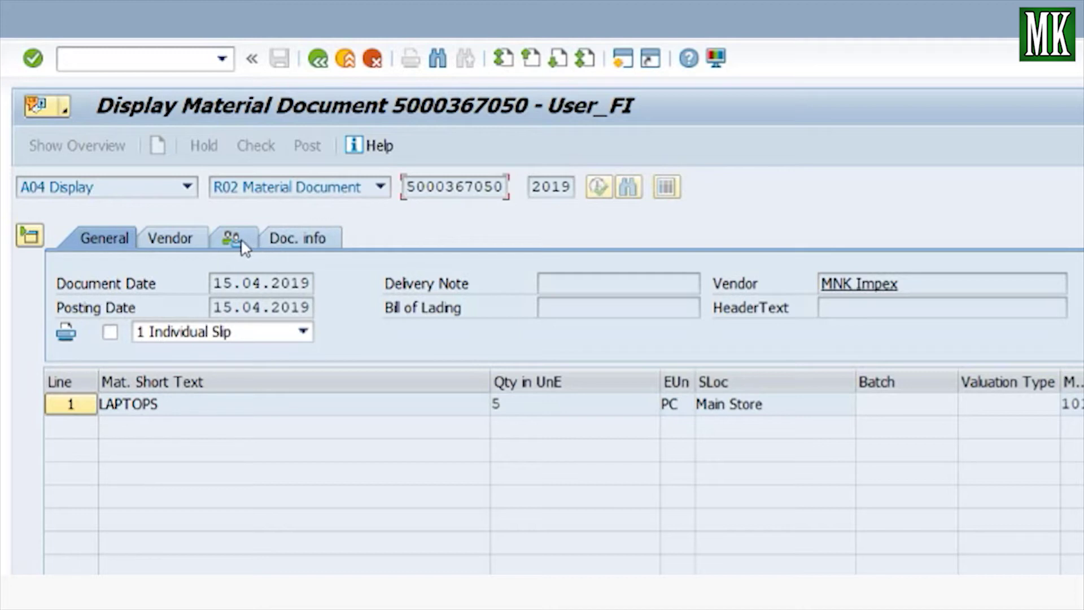
pyautogui.click(291, 240)
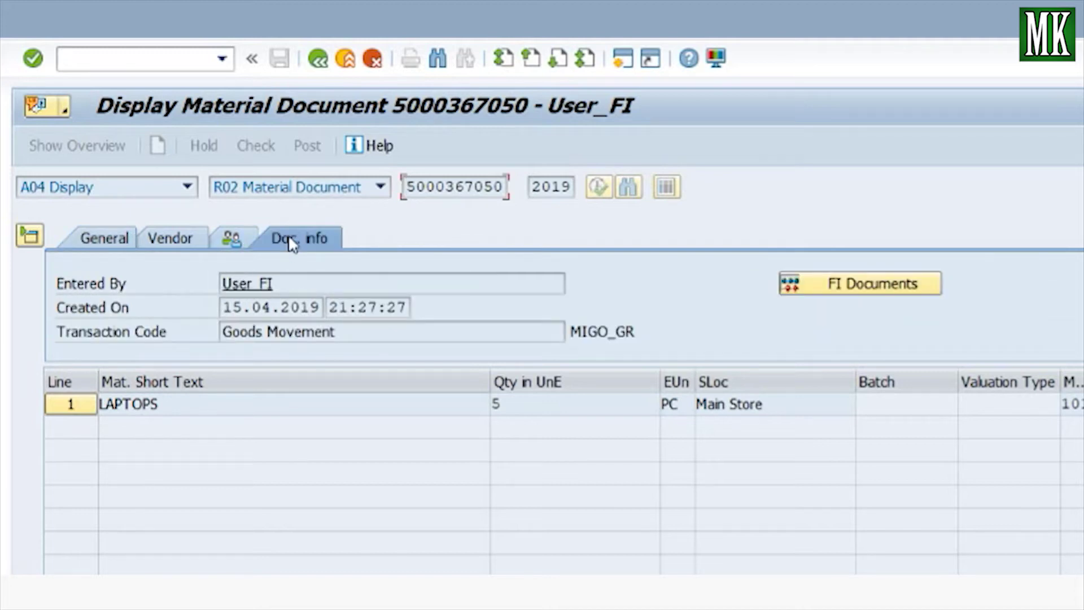
pyautogui.click(856, 288)
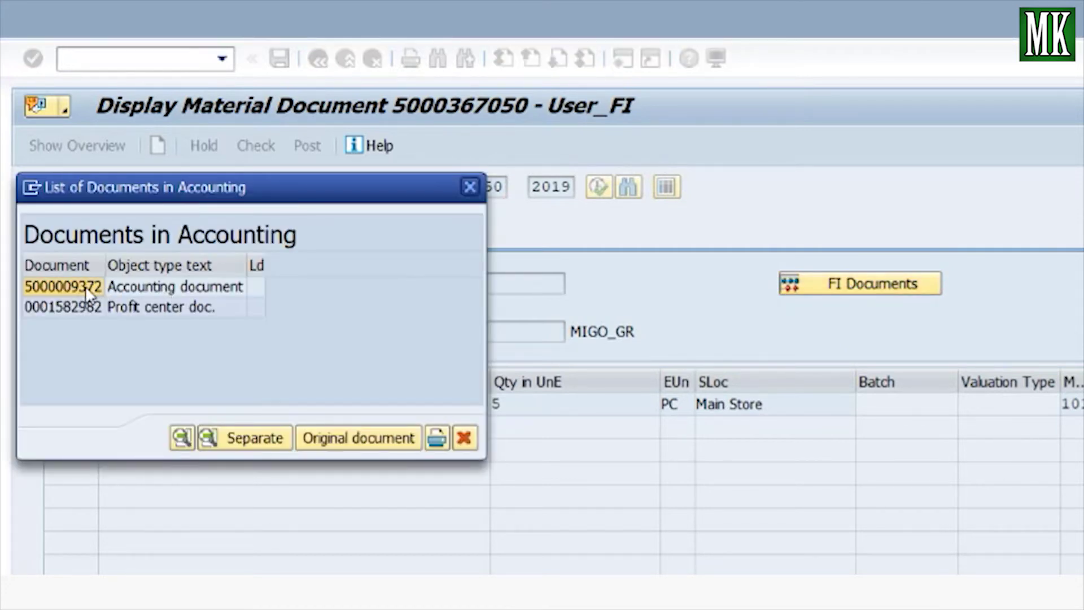
pyautogui.click(88, 293)
pyautogui.doubleClick(87, 289)
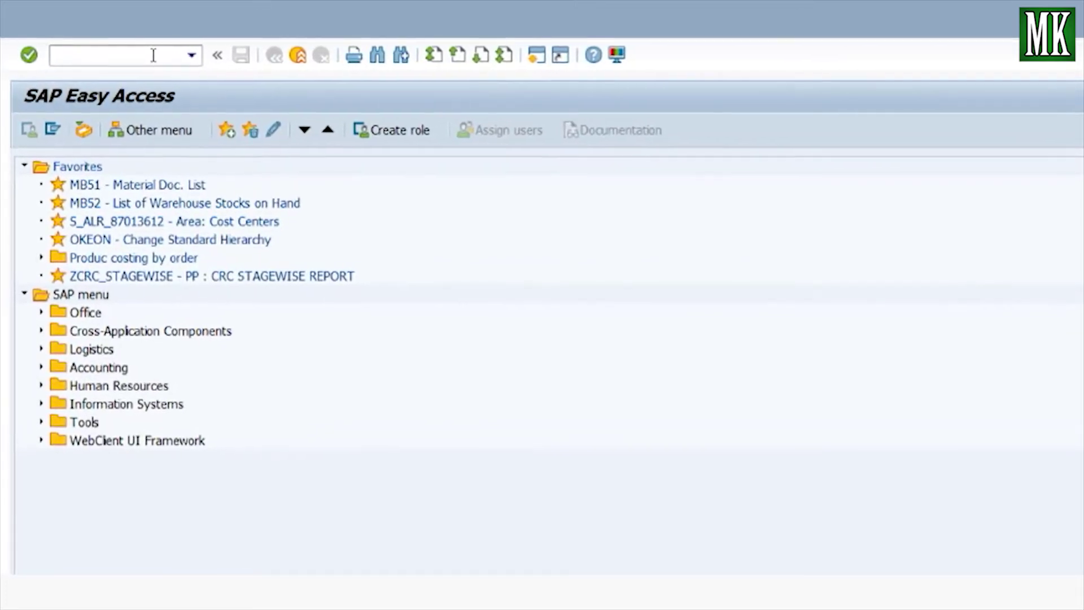
pyautogui.click(152, 54)
pyautogui.write('miro')
pyautogui.press('Return')
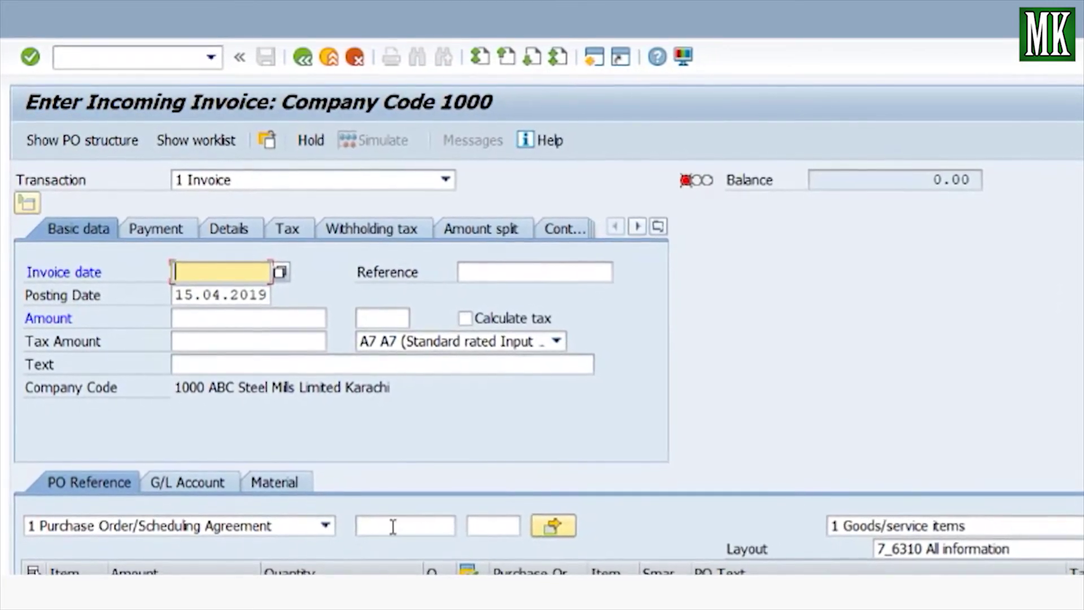
pyautogui.click(391, 526)
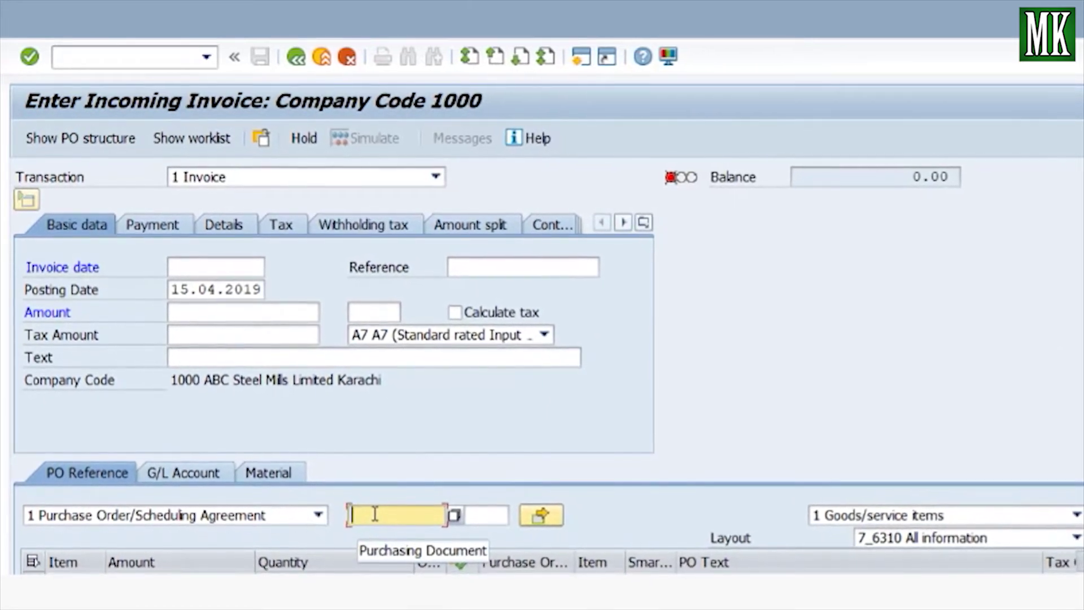
pyautogui.hotkey('ctrl', 'v')
pyautogui.press('Return')
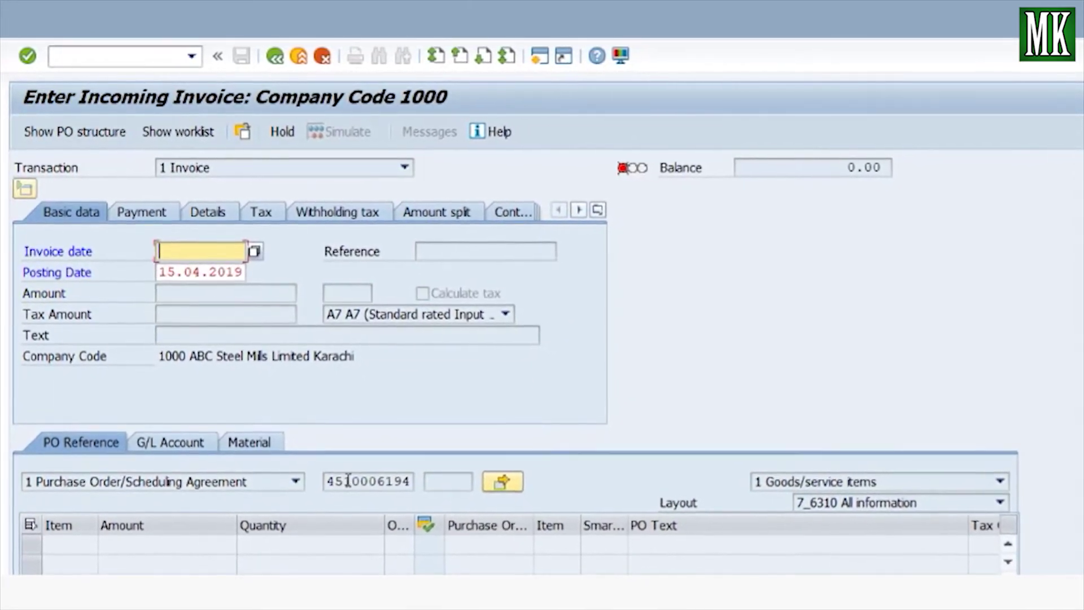
pyautogui.write('15.04.2019')
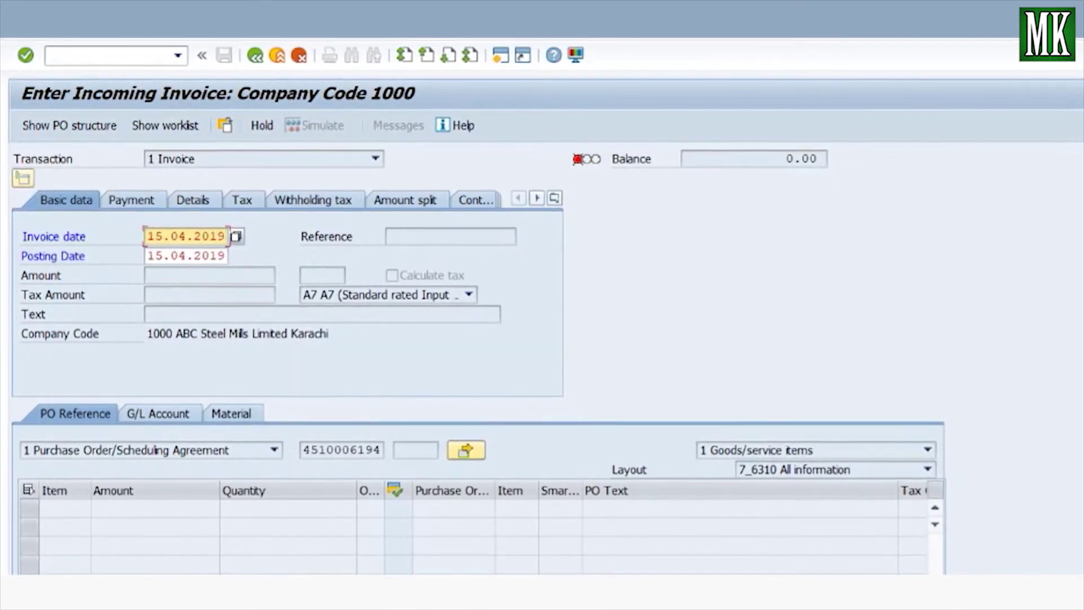
pyautogui.press('Return')
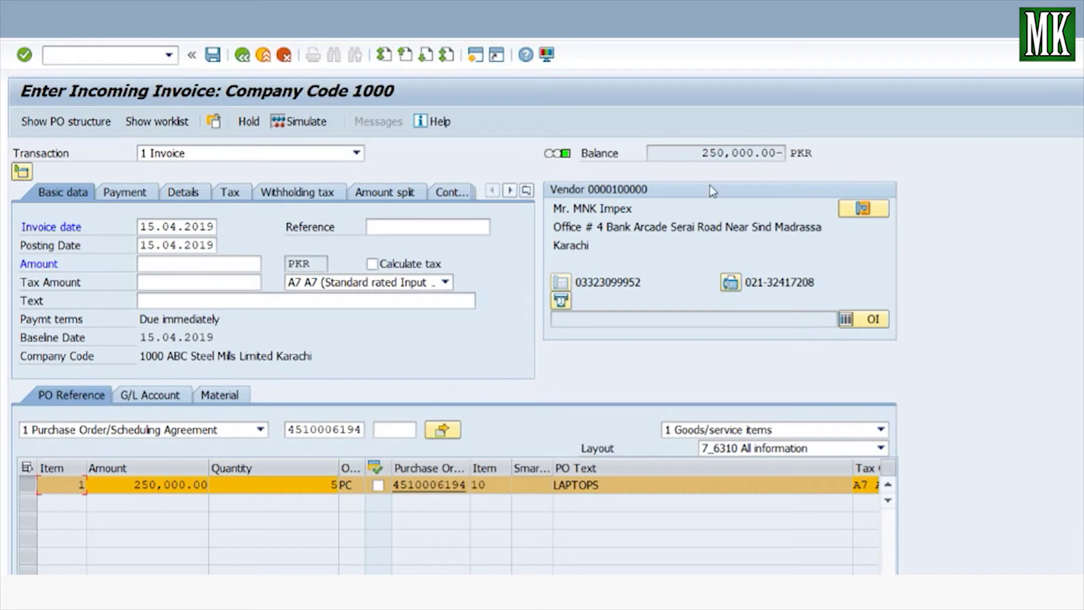
# Step: Copy the 250,000.00 balance into the invoice Amount field and confirm it
pyautogui.moveTo(701, 154); pyautogui.dragTo(754, 163)
pyautogui.hotkey('ctrl', 'c')
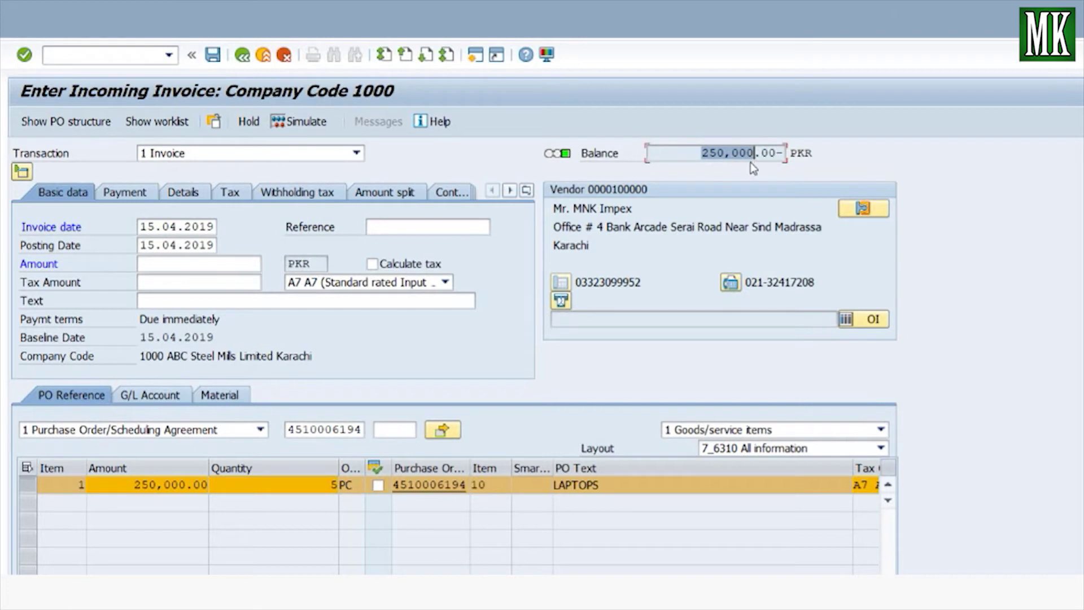
pyautogui.click(744, 166)
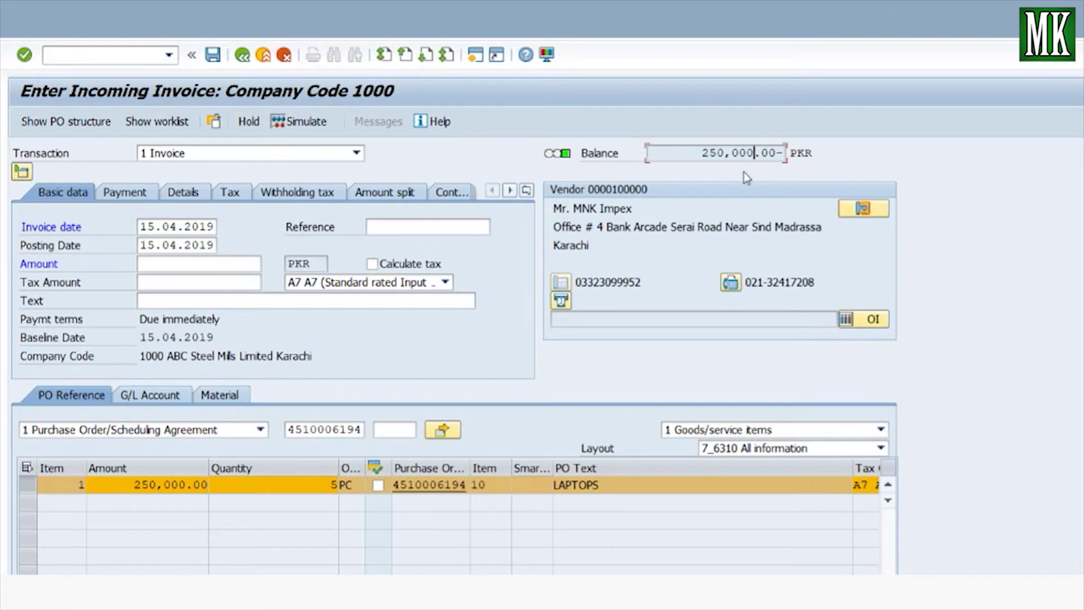
pyautogui.click(220, 265)
pyautogui.hotkey('ctrl', 'v')
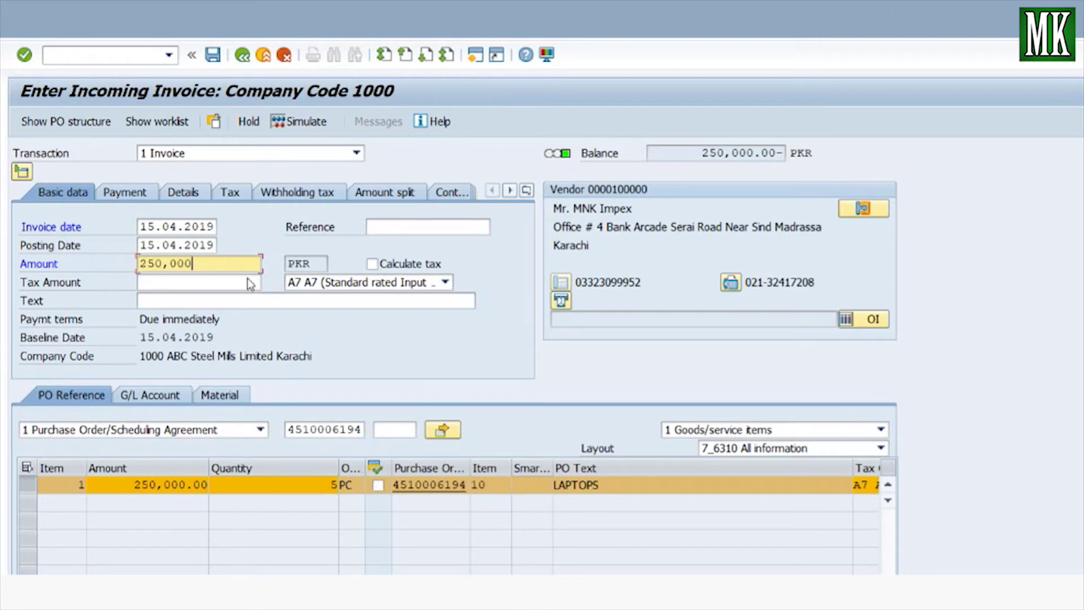
pyautogui.press('Return')
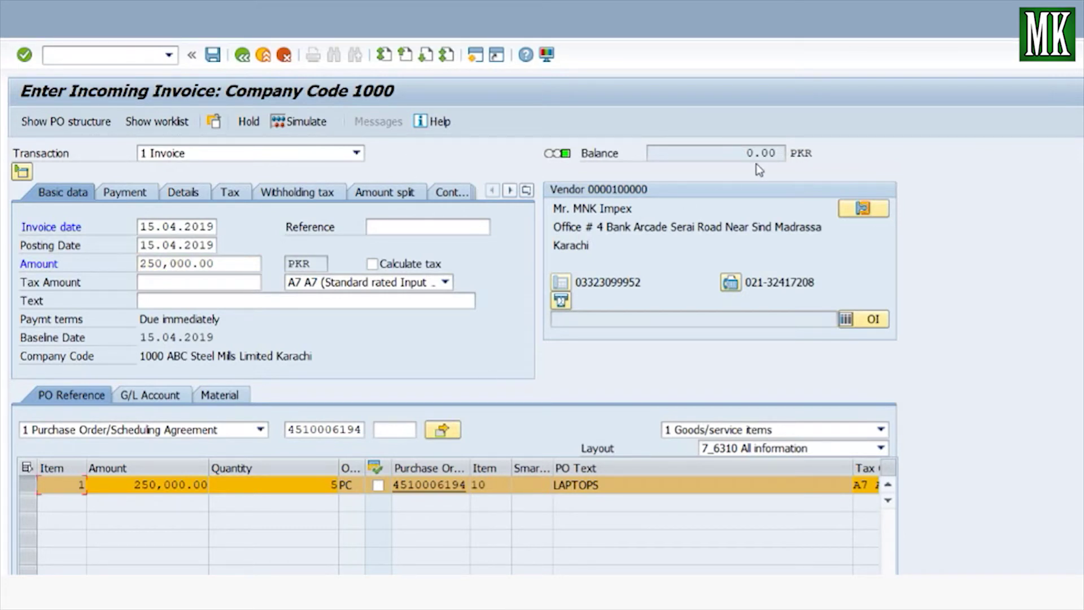
# Step: Check the 0.00 balance, mark the LAPTOPS item and simulate the invoice
pyautogui.moveTo(743, 153); pyautogui.dragTo(779, 153)
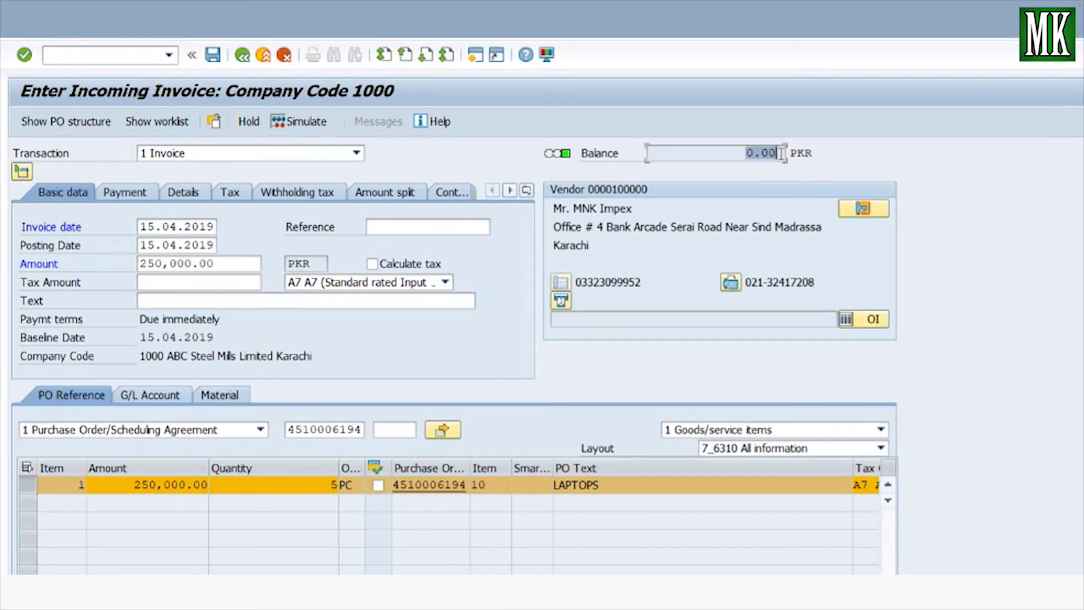
pyautogui.click(377, 485)
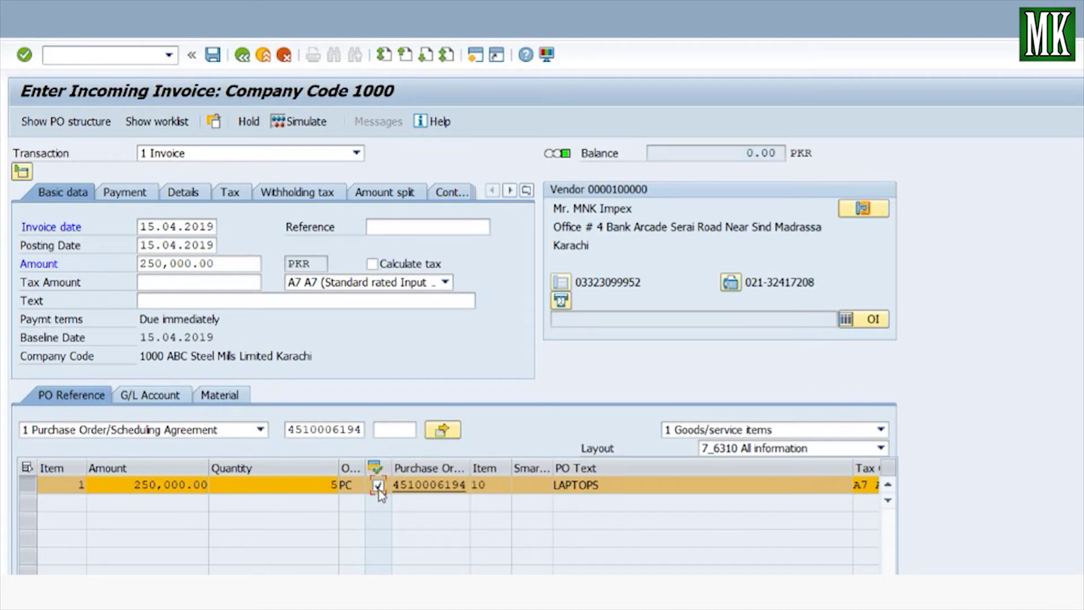
pyautogui.click(296, 123)
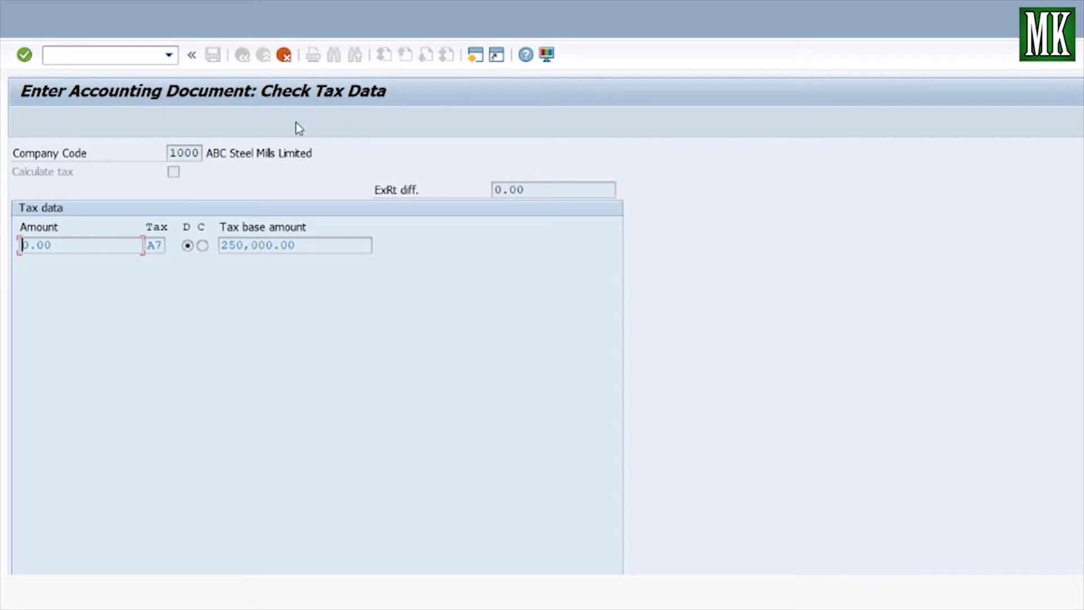
# Step: Accept the tax data and post the 250,000.00 PKR invoice for MNK Impex
pyautogui.press('Return')
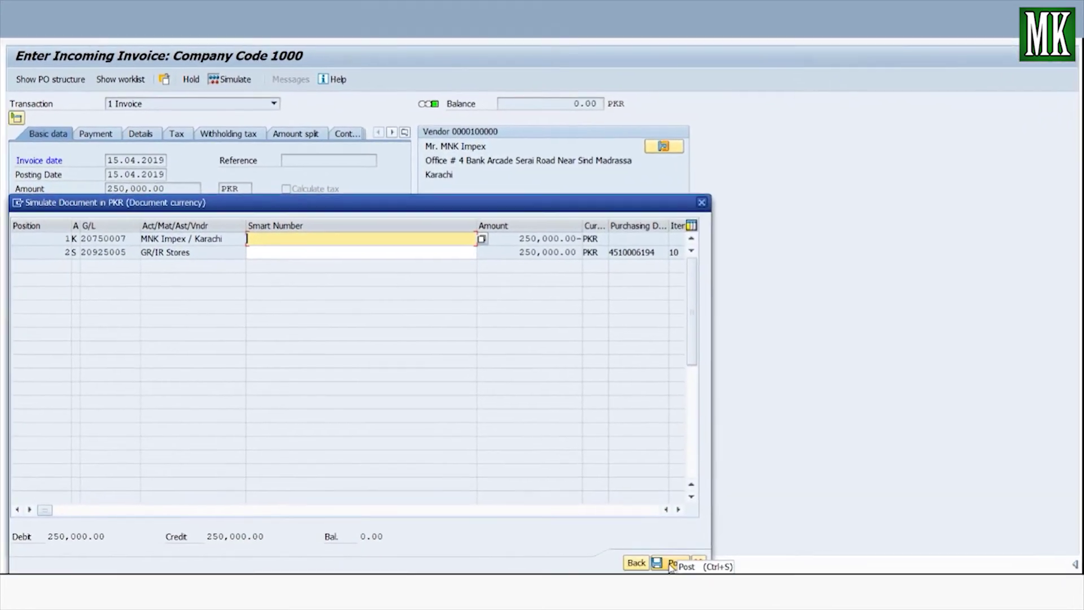
pyautogui.click(682, 567)
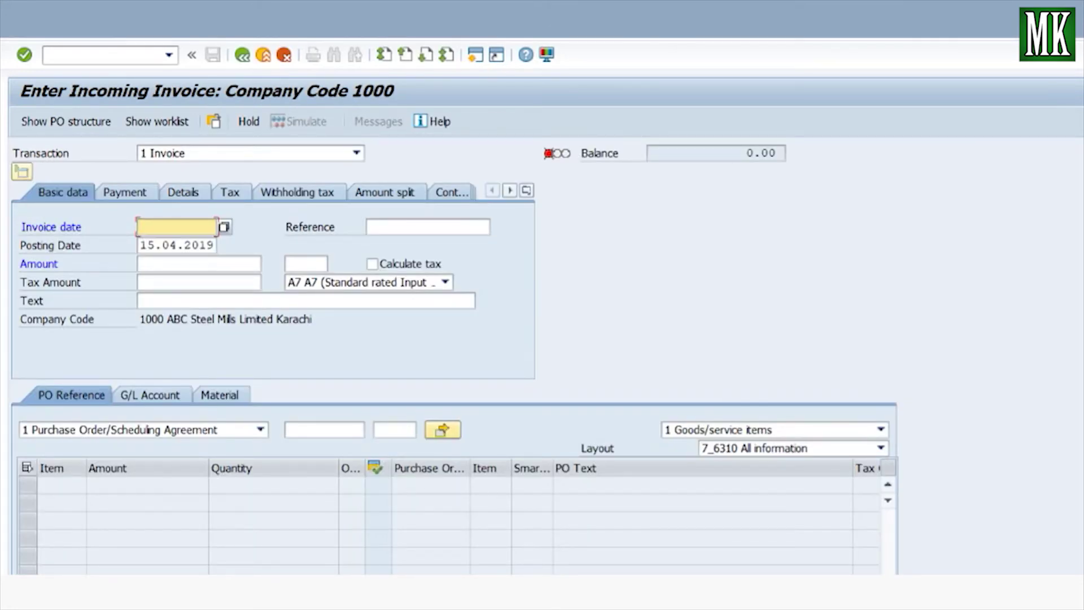
# Step: Leave invoice entry with /n and start transaction FBL1N for vendor line items
pyautogui.click(134, 59)
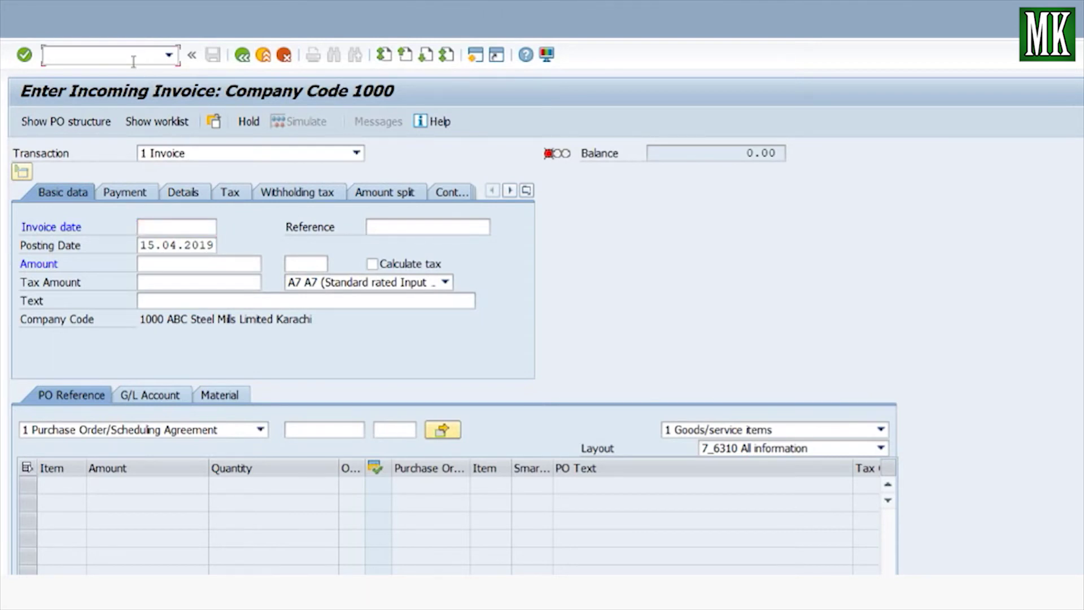
pyautogui.write('/n')
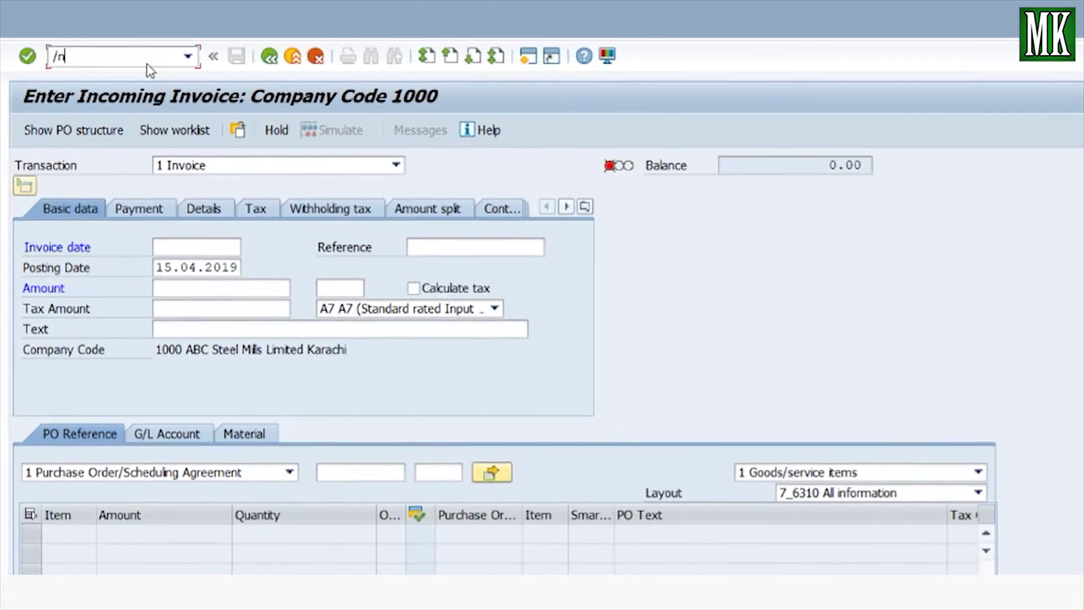
pyautogui.press('Return')
pyautogui.write('fbl1')
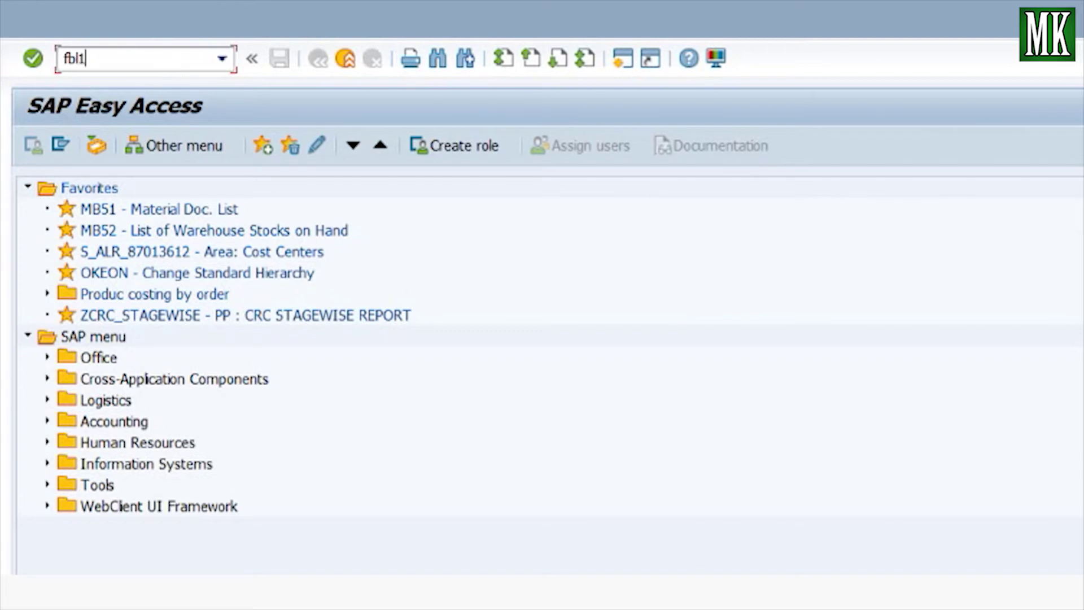
pyautogui.write('n')
pyautogui.press('Return')
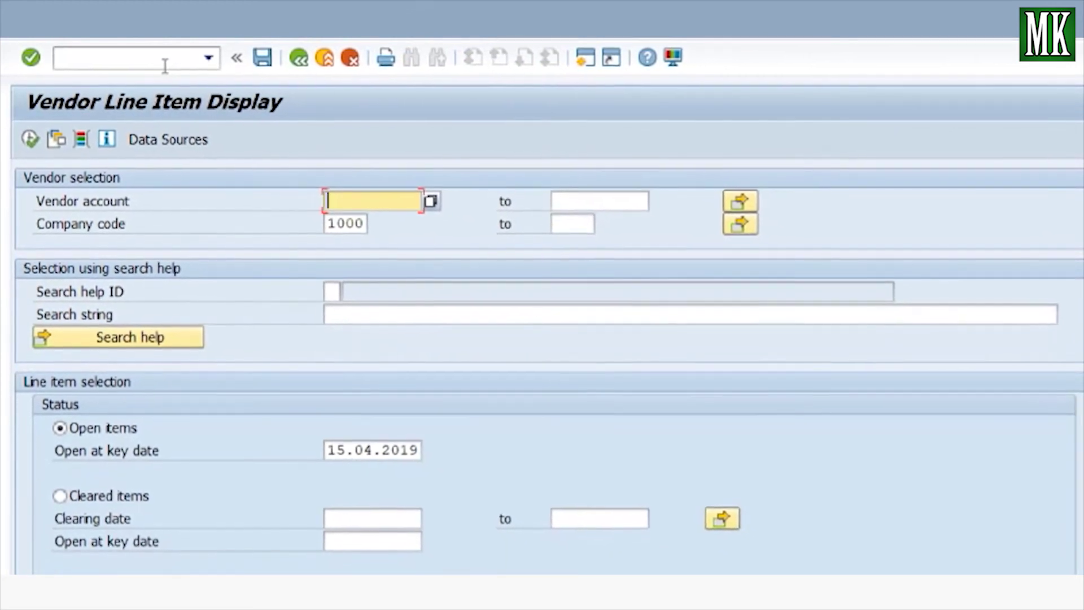
pyautogui.write('100000')
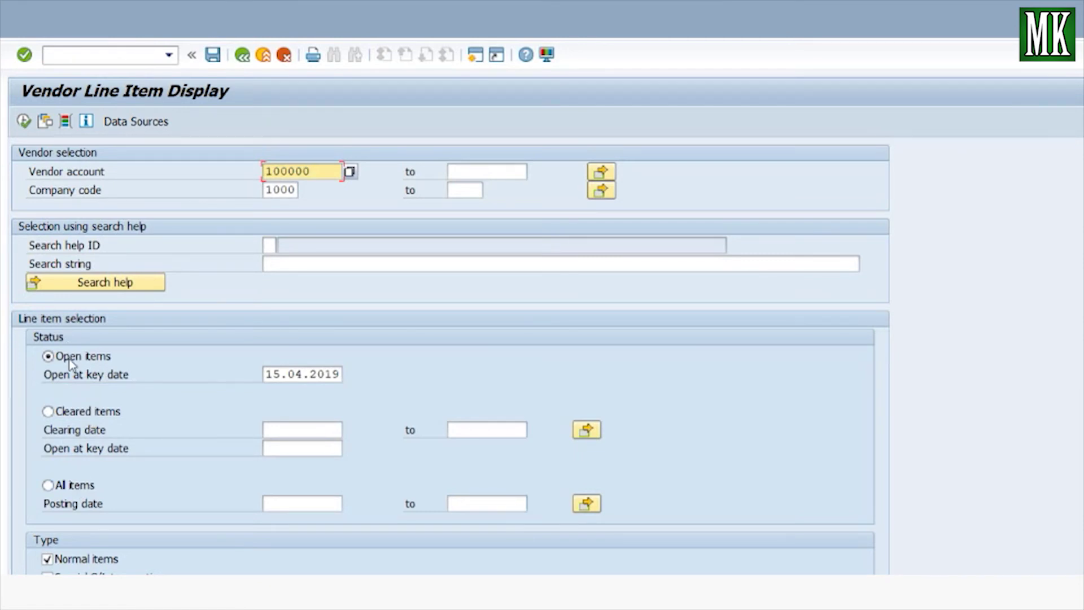
pyautogui.click(25, 125)
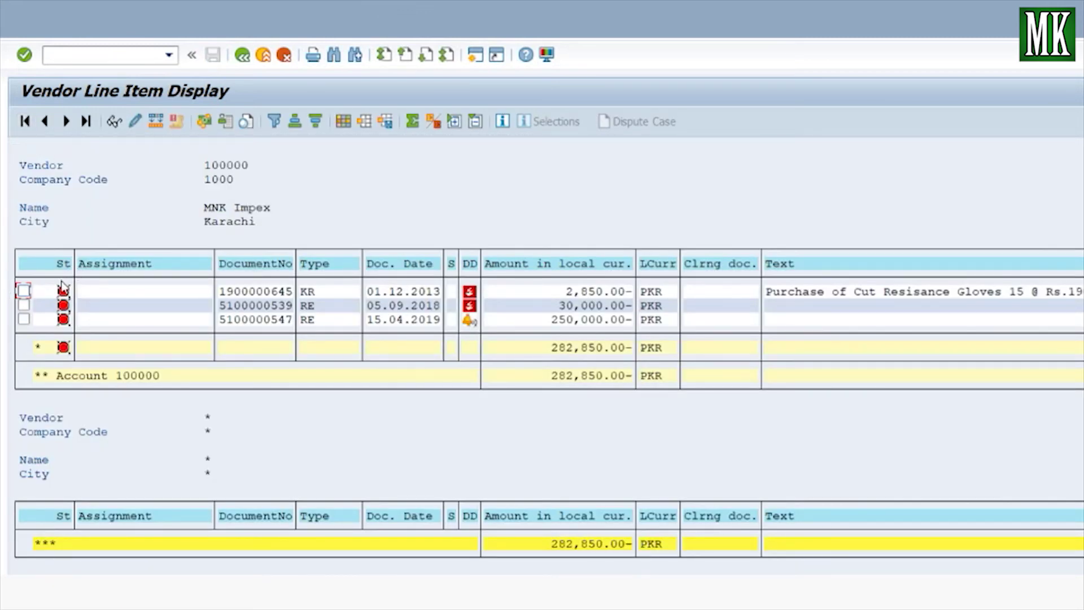
pyautogui.click(65, 317)
pyautogui.click(588, 323)
pyautogui.click(263, 322)
pyautogui.doubleClick(263, 321)
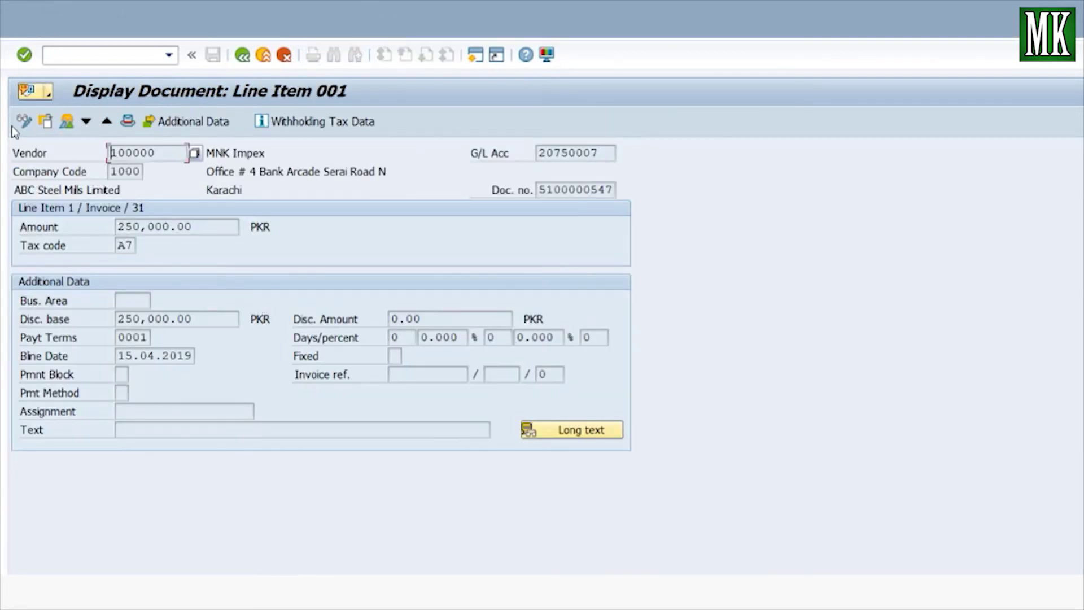
pyautogui.click(67, 122)
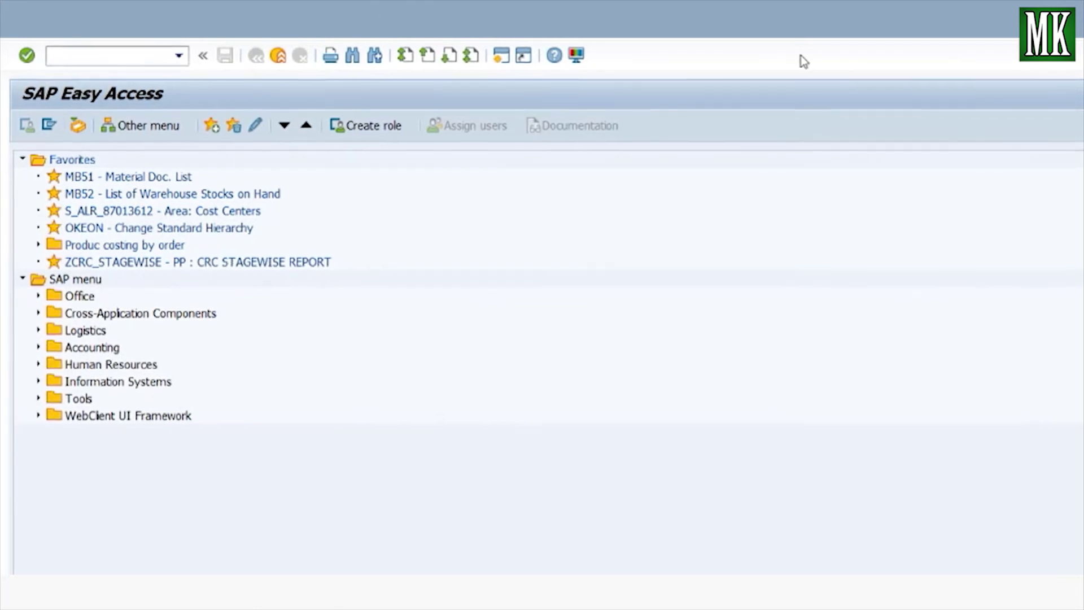
# Step: Start F-53 dated 15.04.2019 with bank account 30811001, amount 250000 and vendor 100000
pyautogui.click(131, 59)
pyautogui.write('F-53')
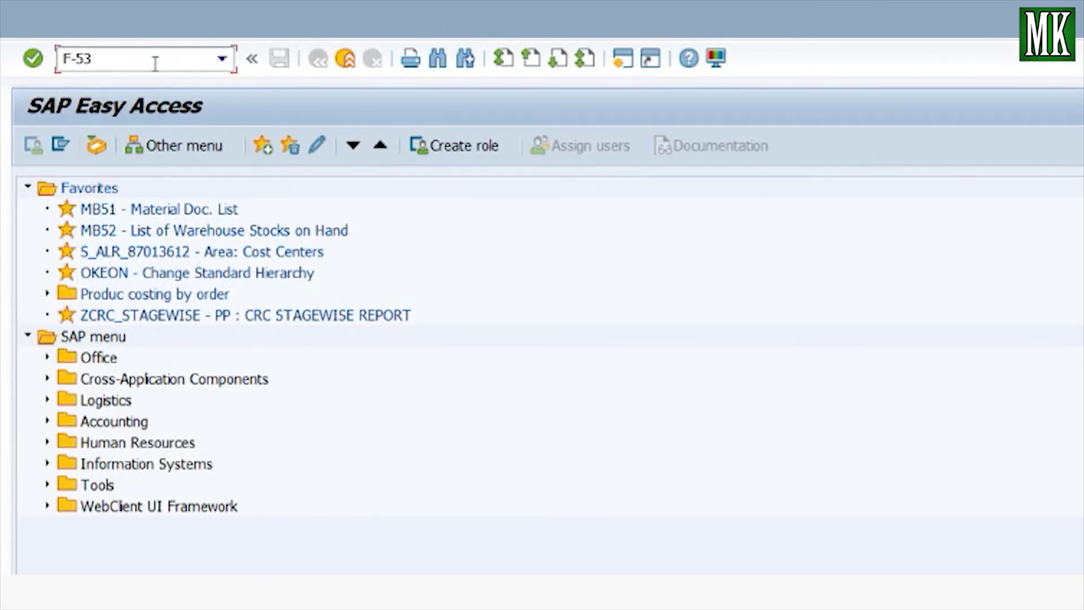
pyautogui.press('Return')
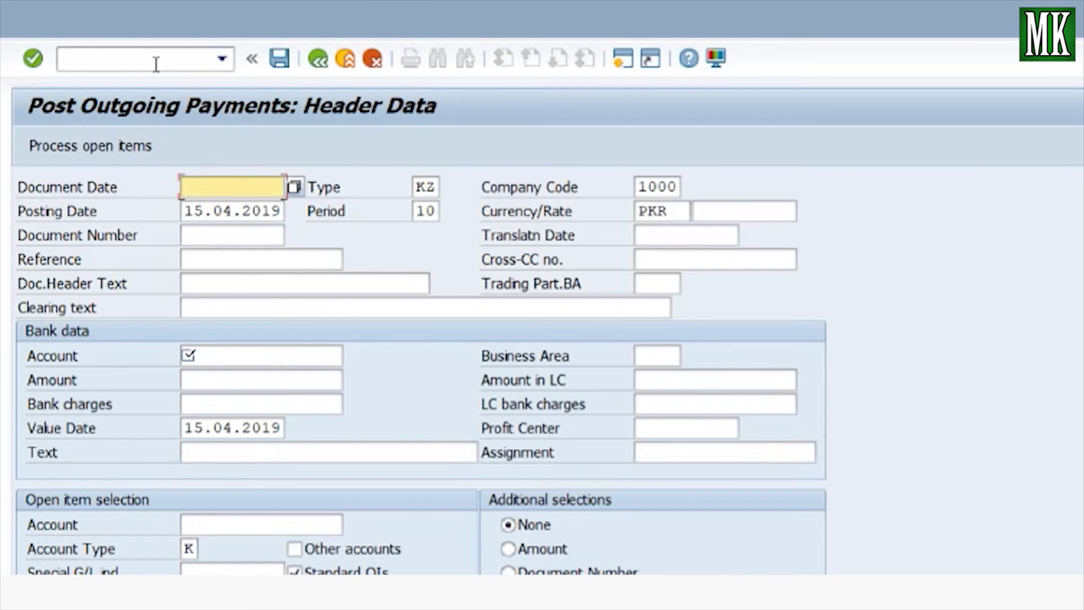
pyautogui.write('15.04.2019')
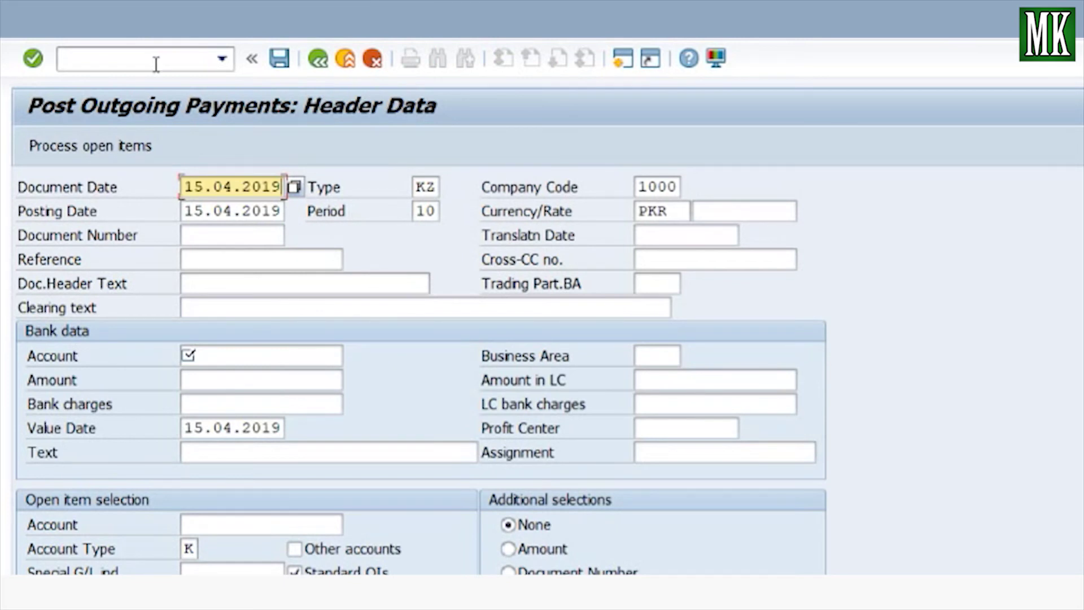
pyautogui.click(235, 353)
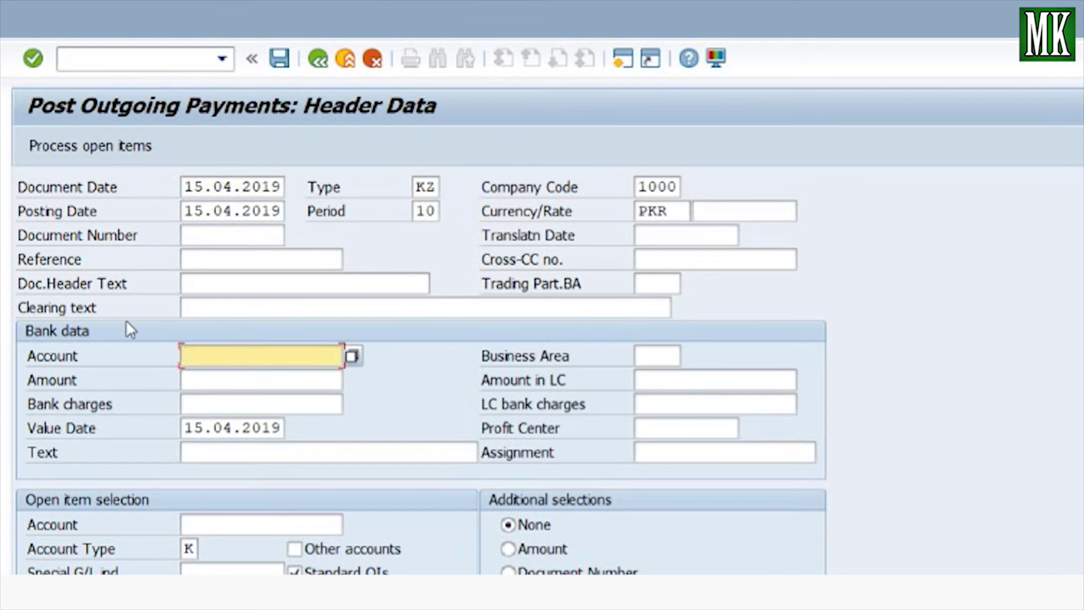
pyautogui.write('30811001')
pyautogui.click(257, 380)
pyautogui.write('250000')
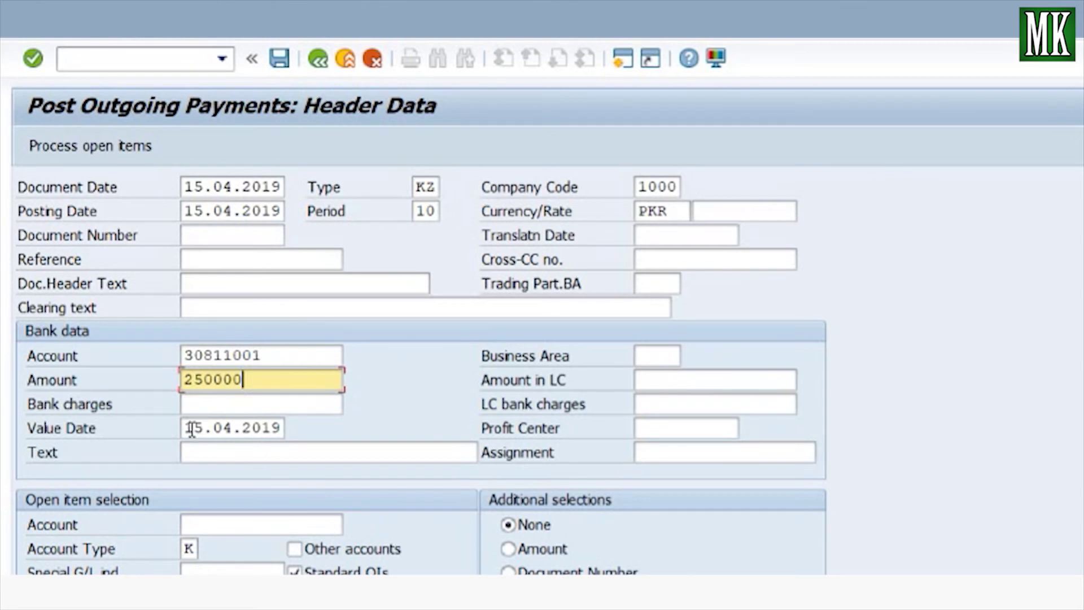
pyautogui.click(203, 525)
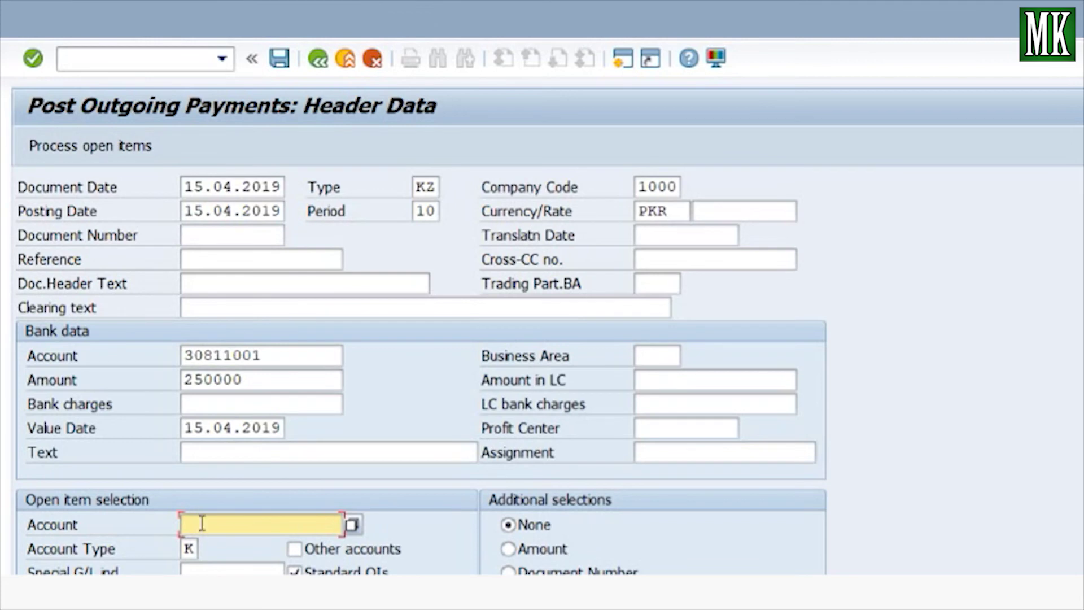
pyautogui.write('100000')
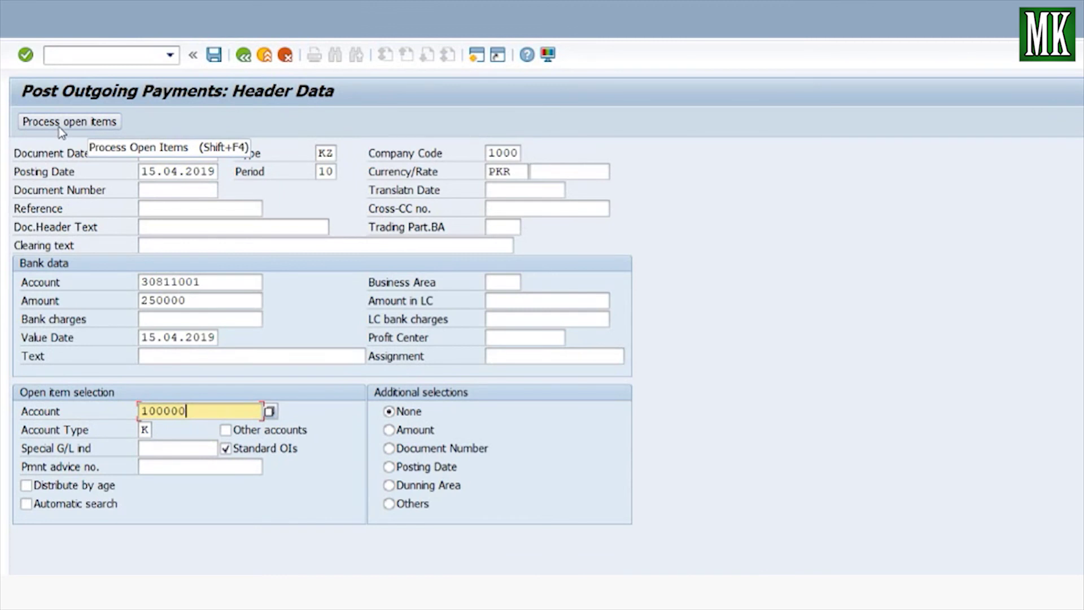
# Step: Deactivate the 30,000.00 and 2,850.00 open items so 0.00 remains not assigned
pyautogui.click(60, 125)
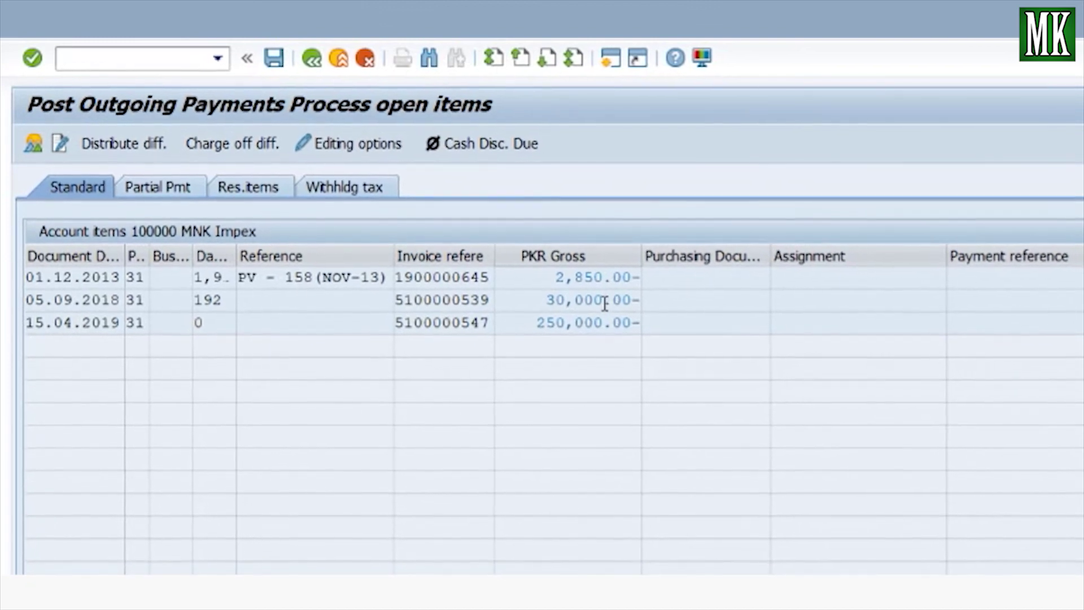
pyautogui.click(610, 305)
pyautogui.doubleClick(578, 270)
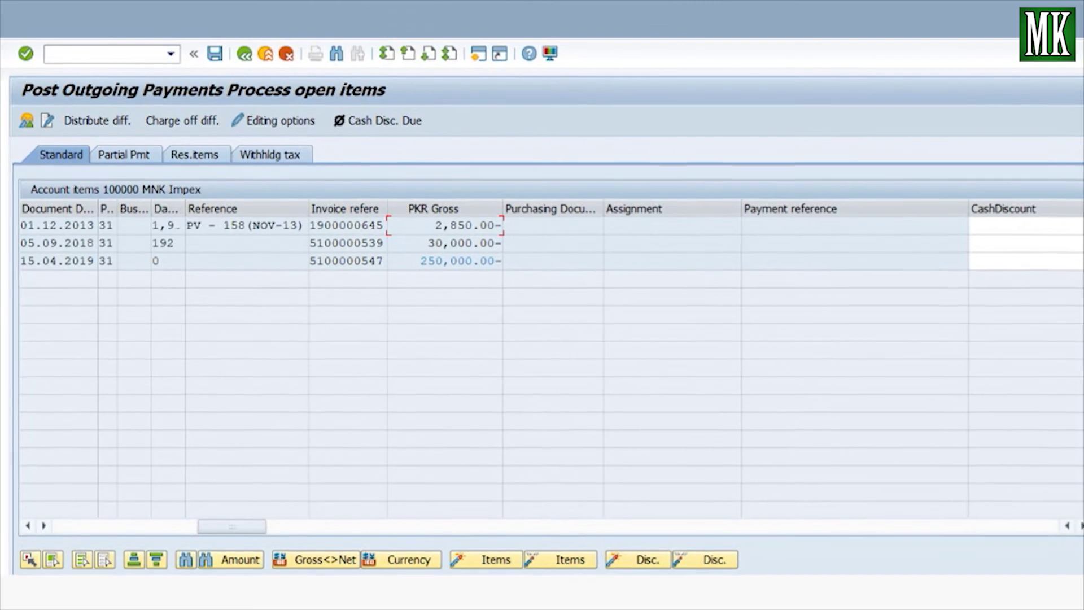
pyautogui.moveTo(524, 524); pyautogui.dragTo(545, 523)
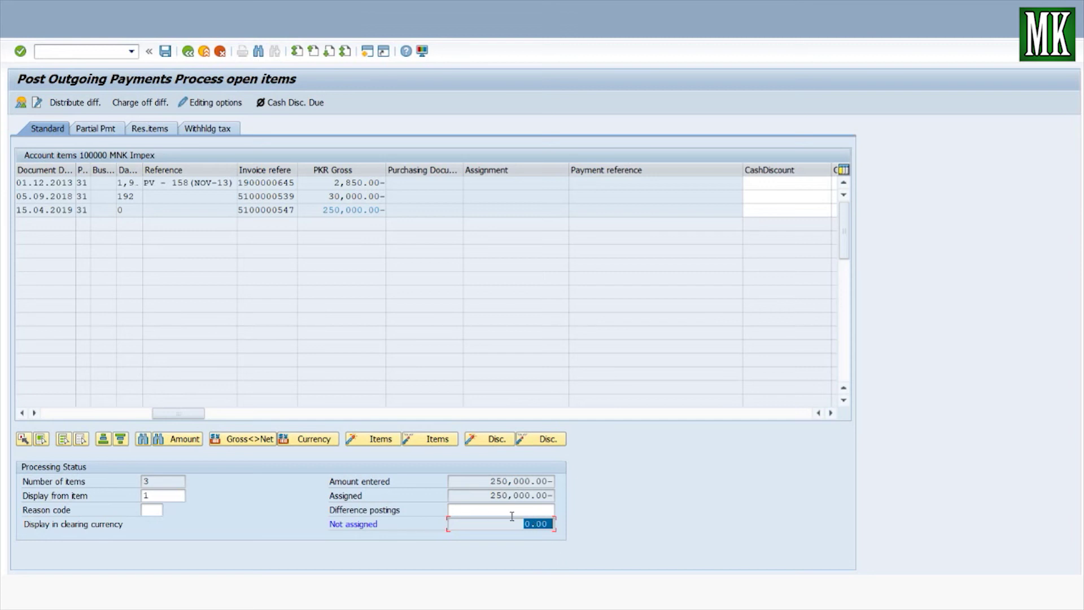
pyautogui.click(39, 39)
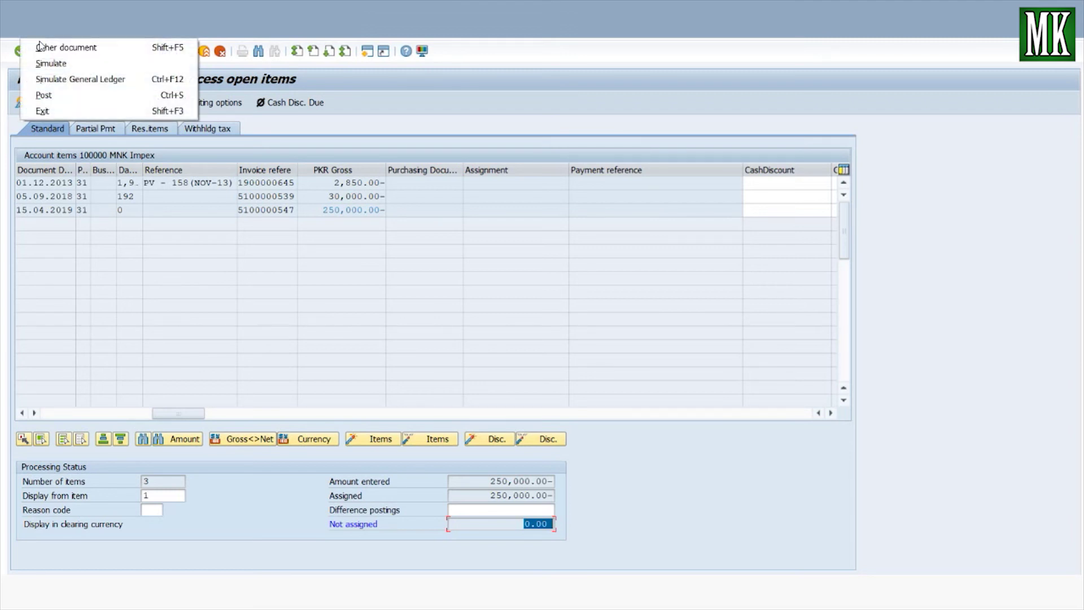
# Step: Simulate and post the 250,000.00 PKR outgoing payment to MNK Impex
pyautogui.click(52, 65)
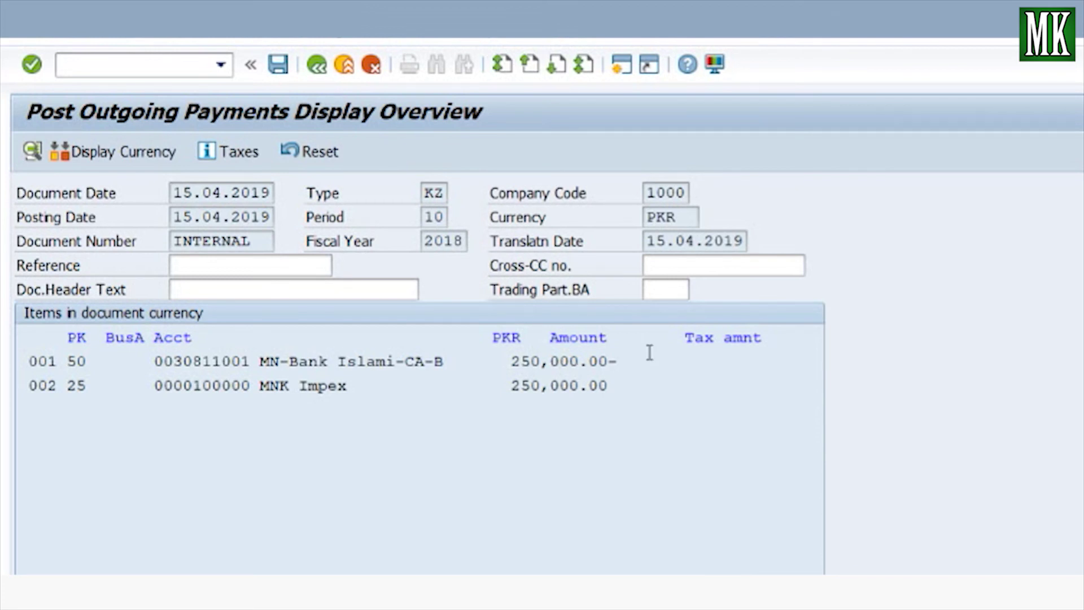
pyautogui.click(278, 64)
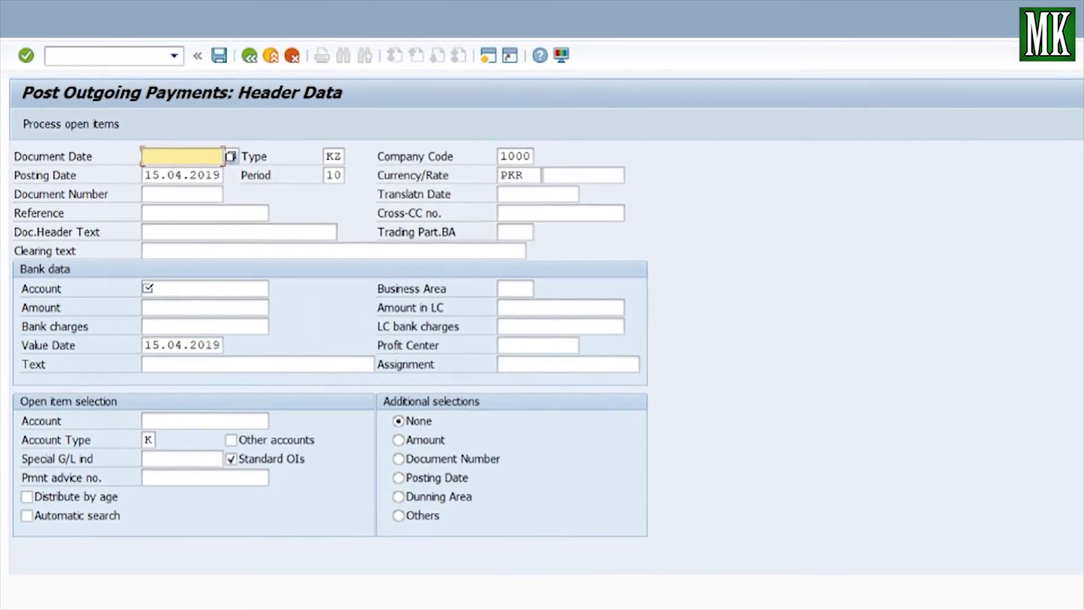
# Step: Run /nfbl1n to reopen the Vendor Line Item Display for vendor 100000
pyautogui.click(103, 64)
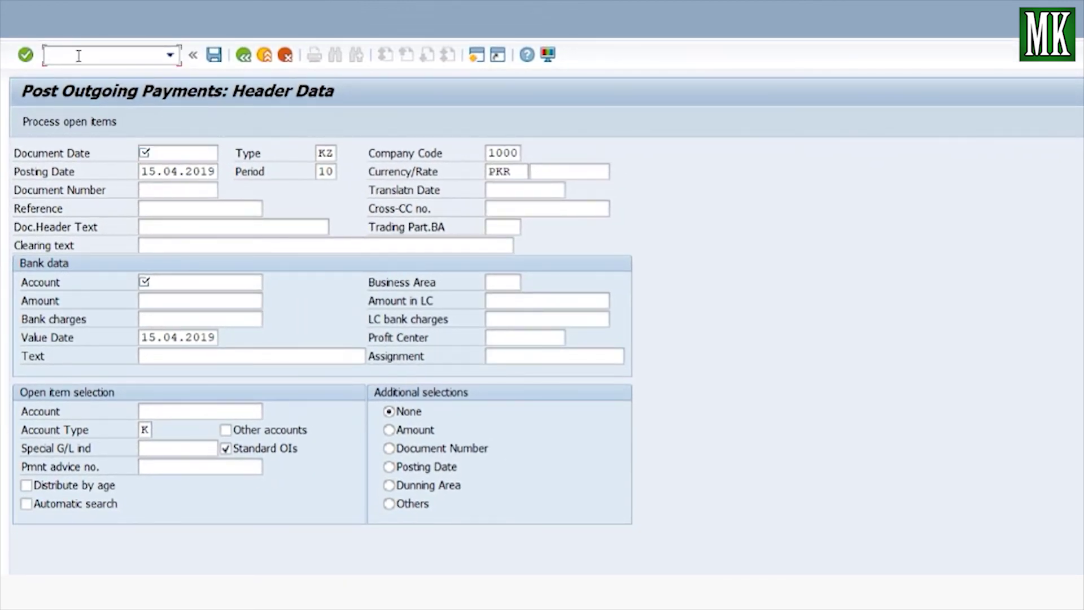
pyautogui.write('/nfbl1n')
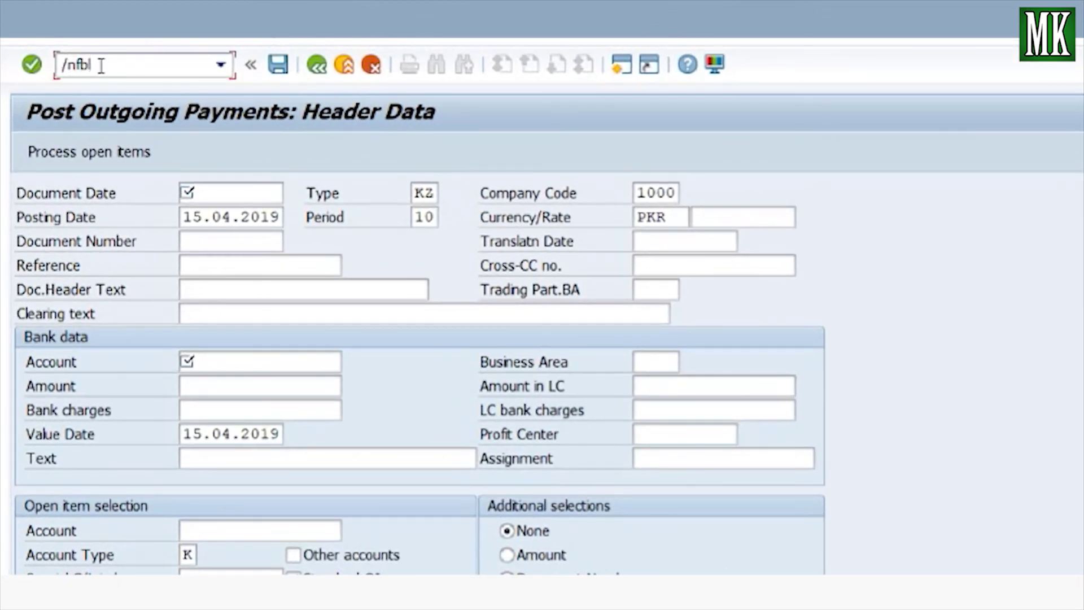
pyautogui.press('Return')
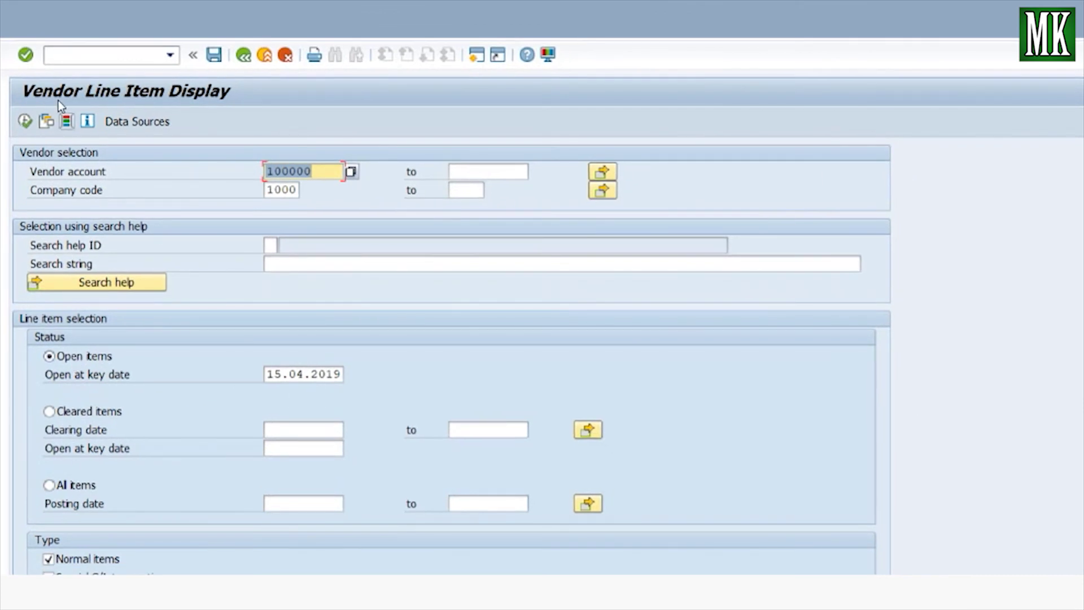
pyautogui.click(25, 124)
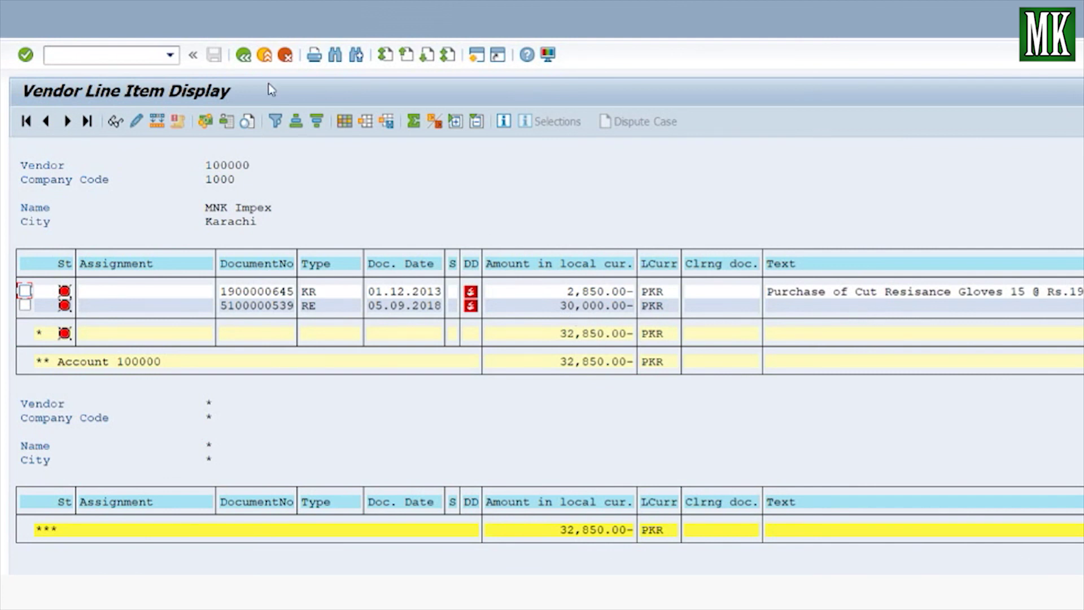
pyautogui.click(247, 56)
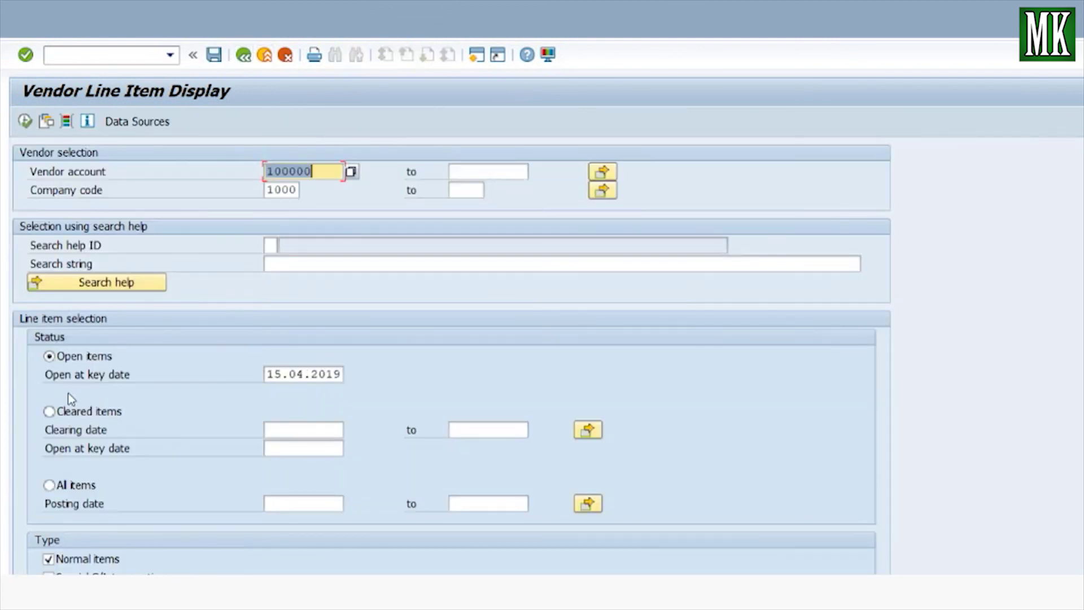
pyautogui.click(49, 412)
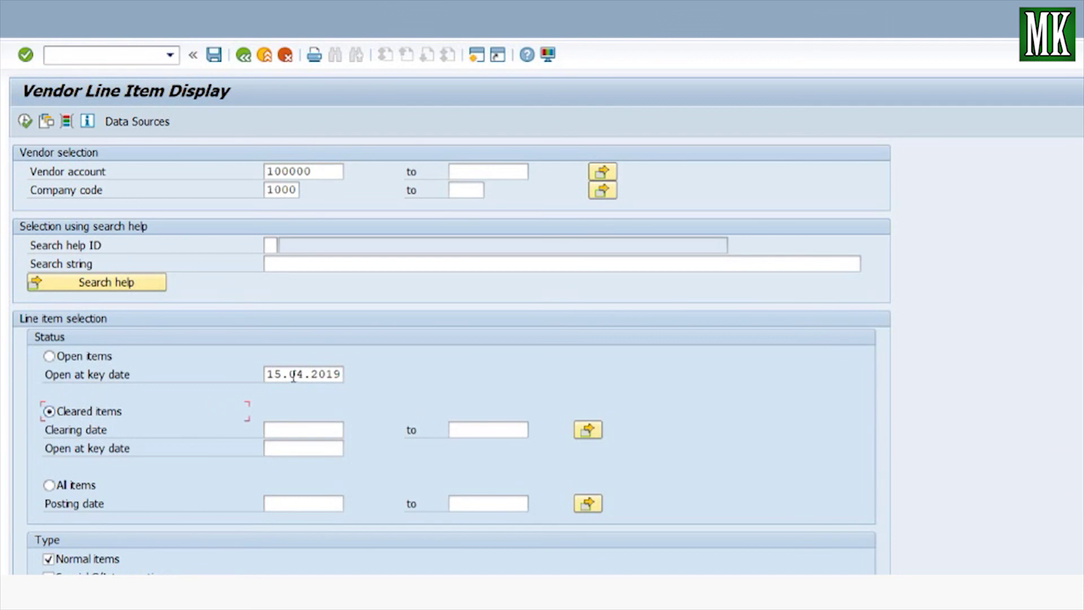
pyautogui.click(303, 430)
pyautogui.write('15.04.2019')
pyautogui.click(25, 122)
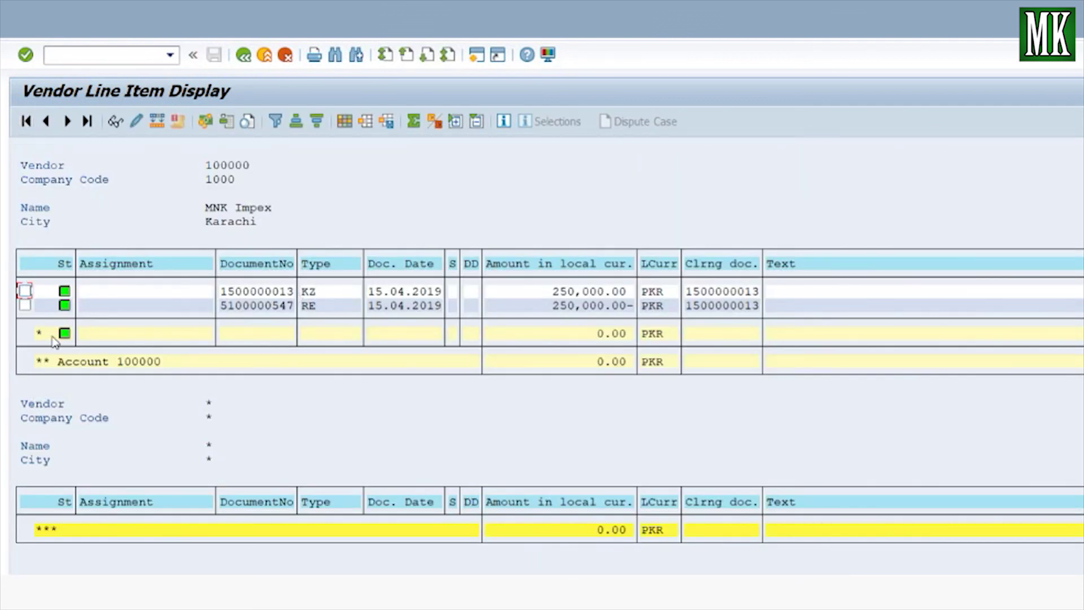
pyautogui.click(284, 310)
pyautogui.click(274, 291)
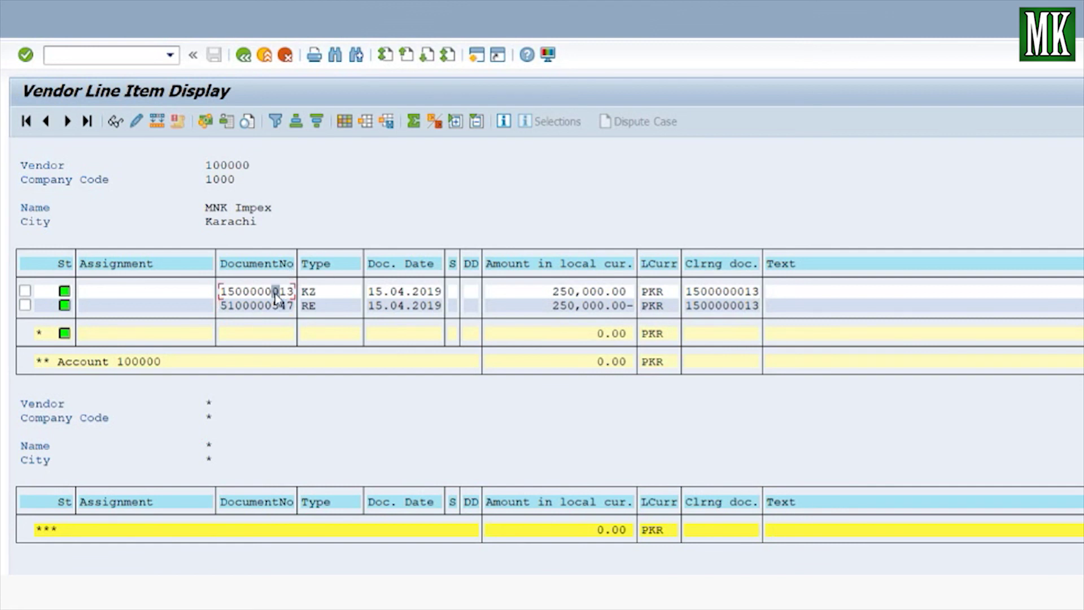